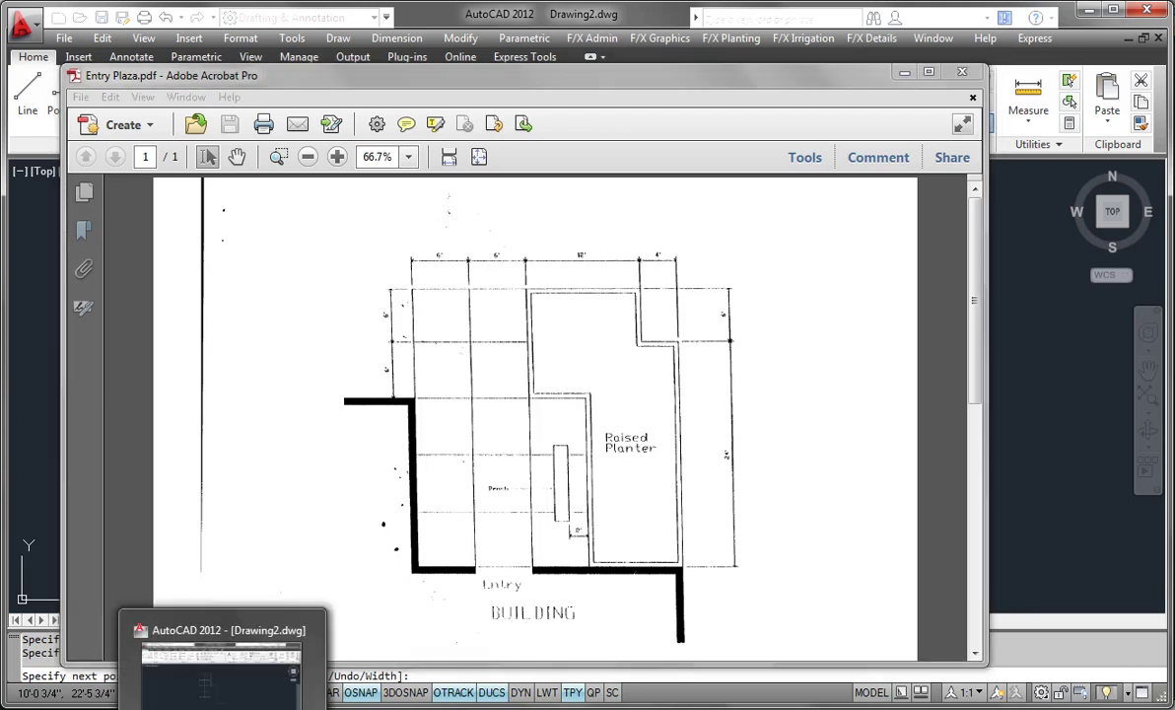
Switch to AutoCAD and continue the raised planter polyline with a 24' segment straight up
click(222, 706)
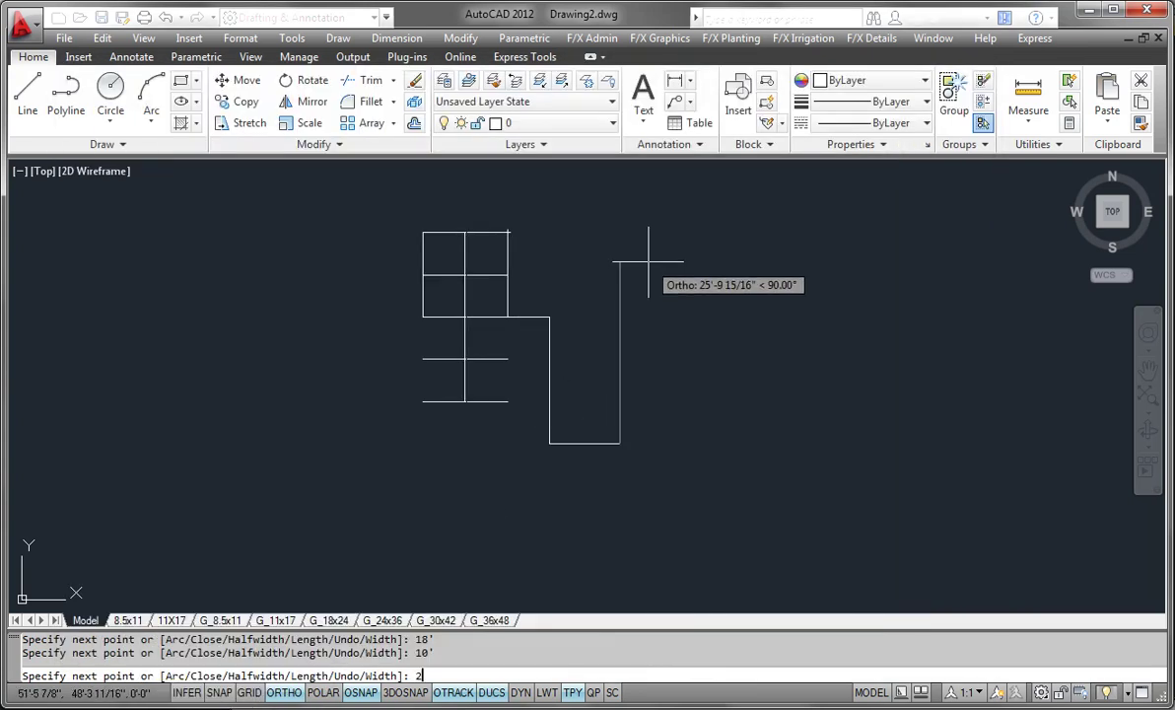
text(24')
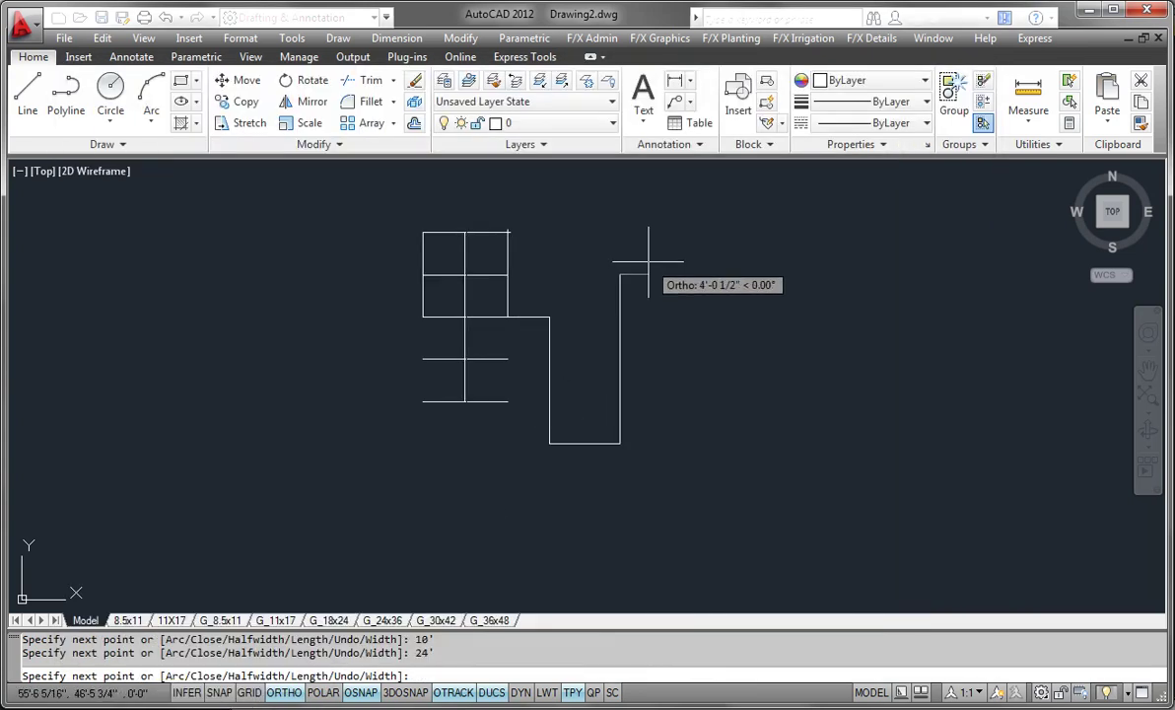
key(Return)
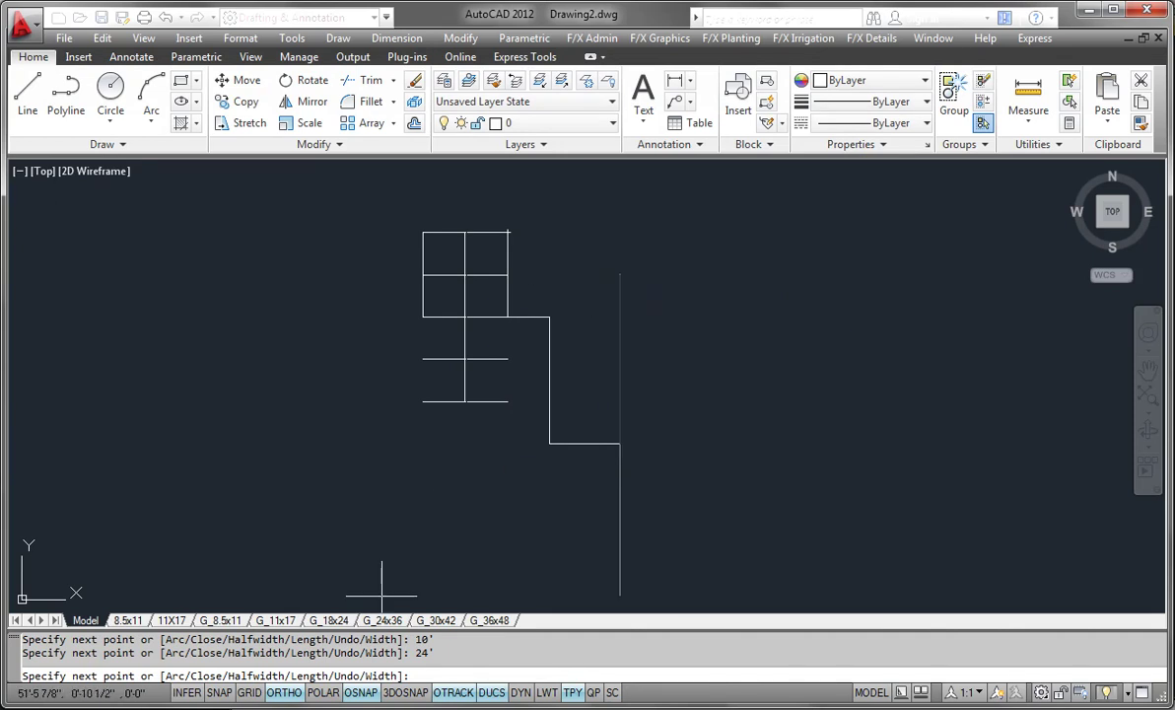
Finish the planter outline per the Entry Plaza PDF: 4' left, 6' up, and back to the grid's upper-right corner
key(alt+Tab)
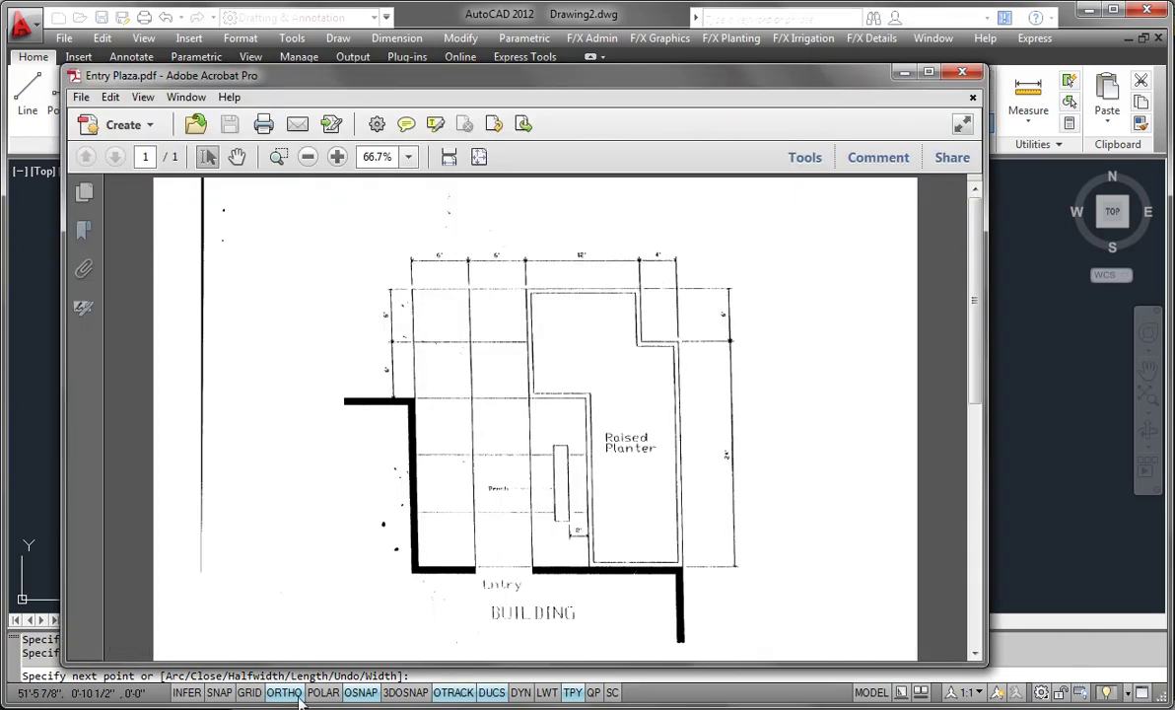
key(alt+Tab)
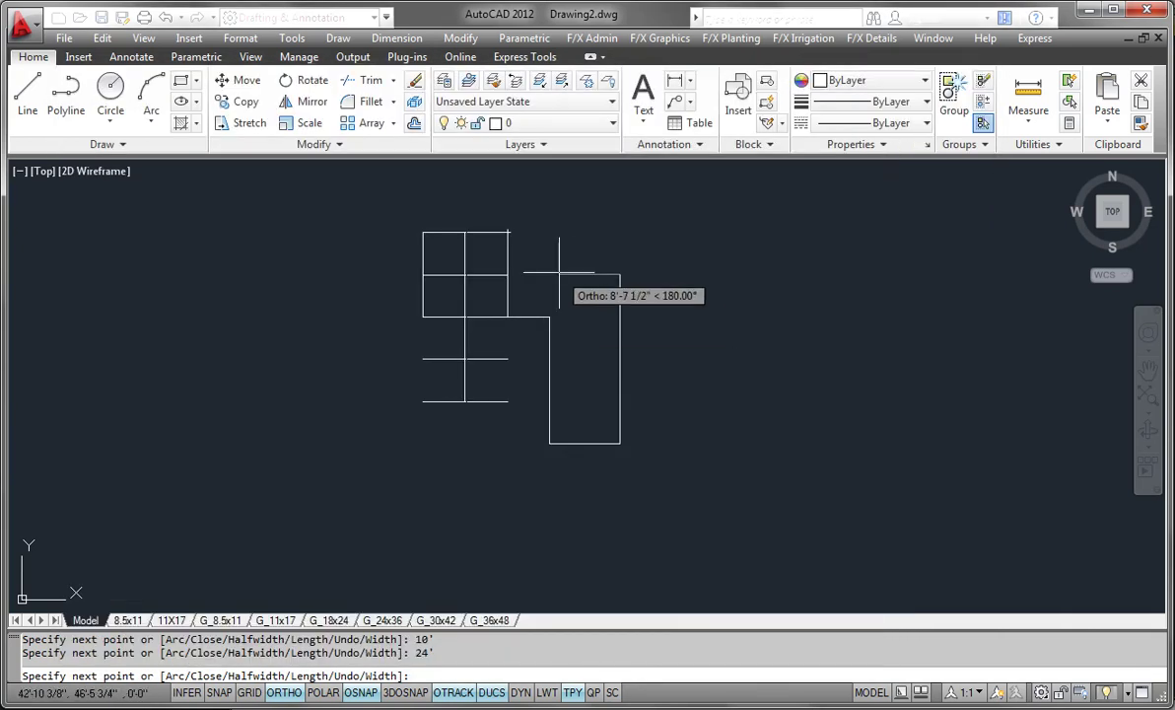
text(4')
key(Return)
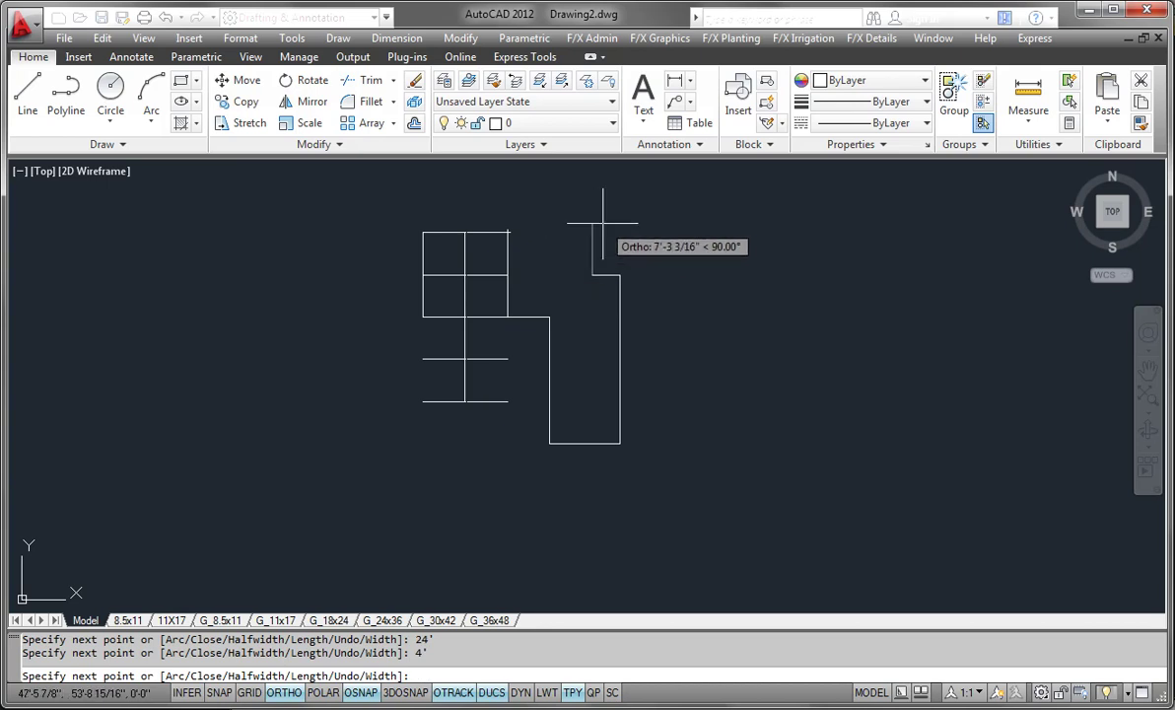
key(Return)
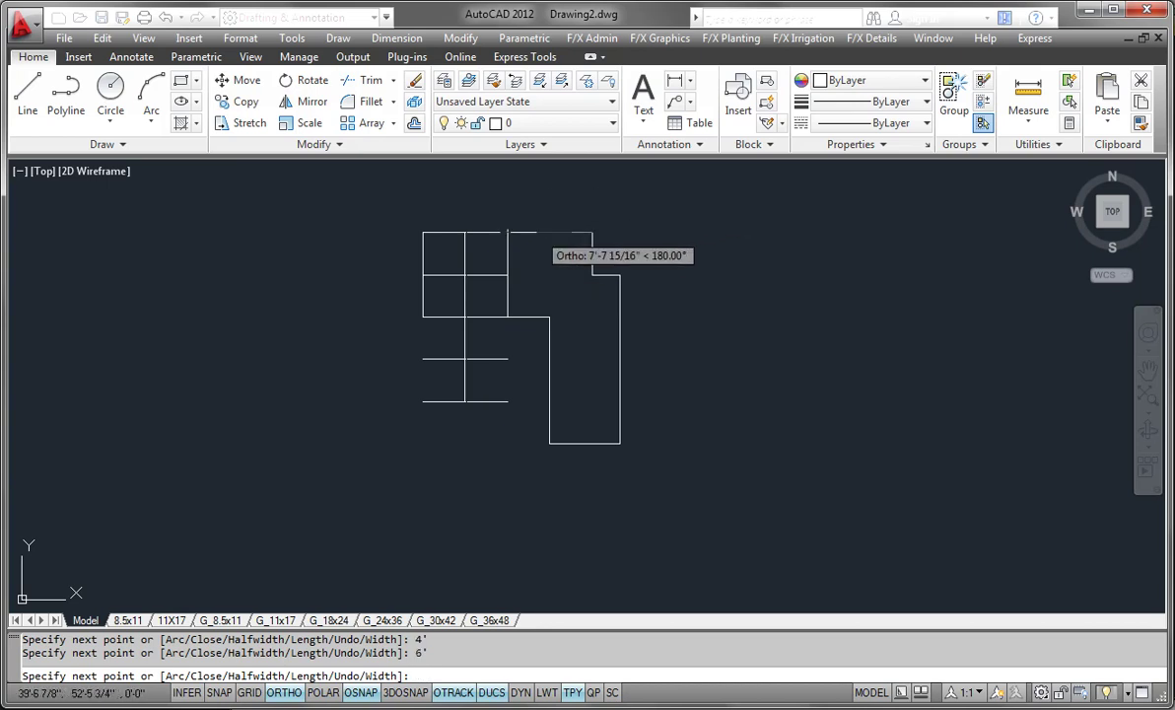
click(507, 232)
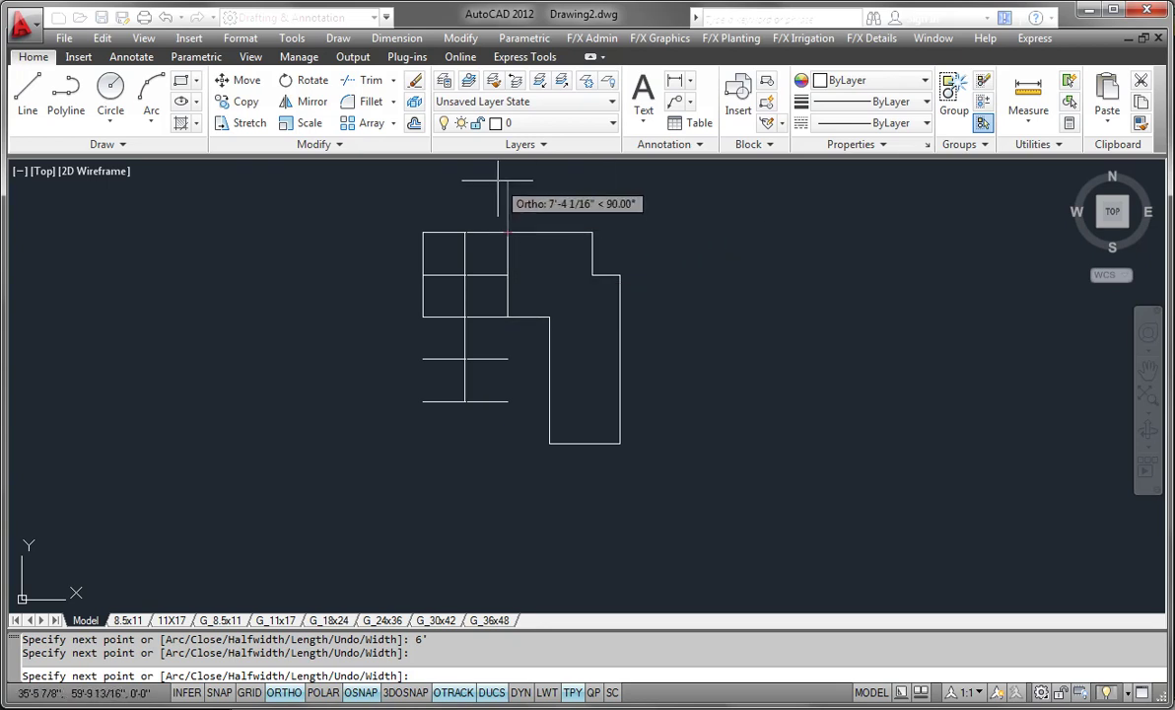
key(Return)
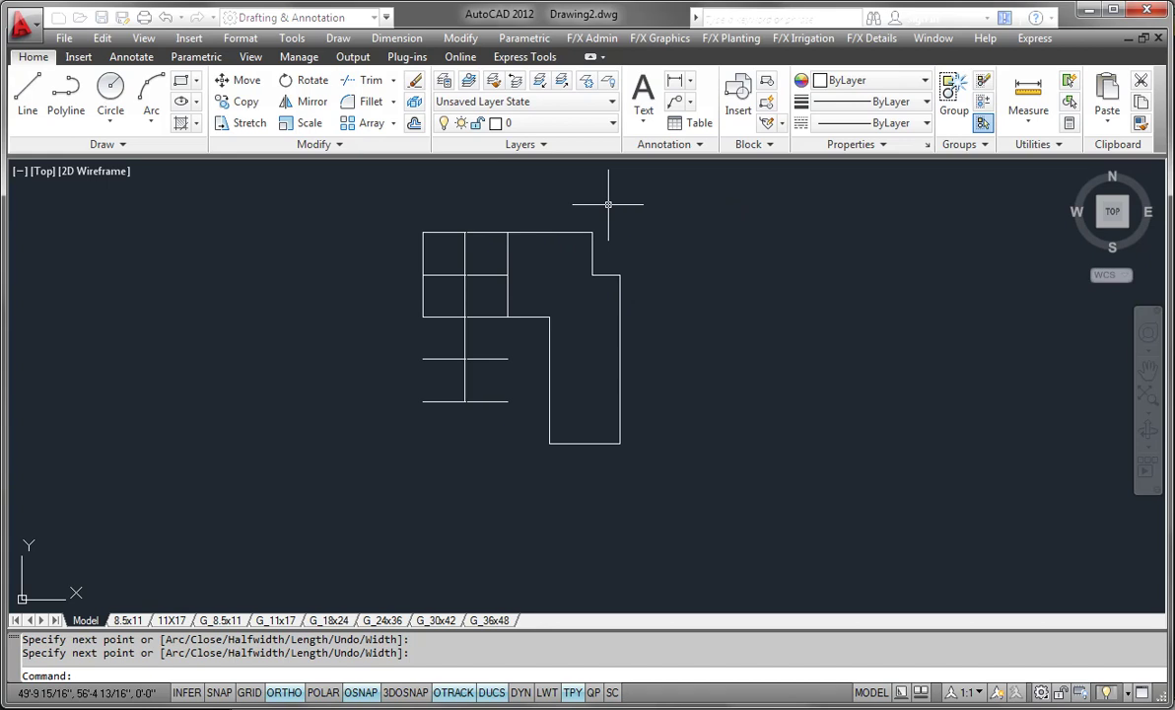
Highlight the planter outline to check that it is one continuous polyline, and clear the selection
click(565, 231)
mouse_move(621, 360)
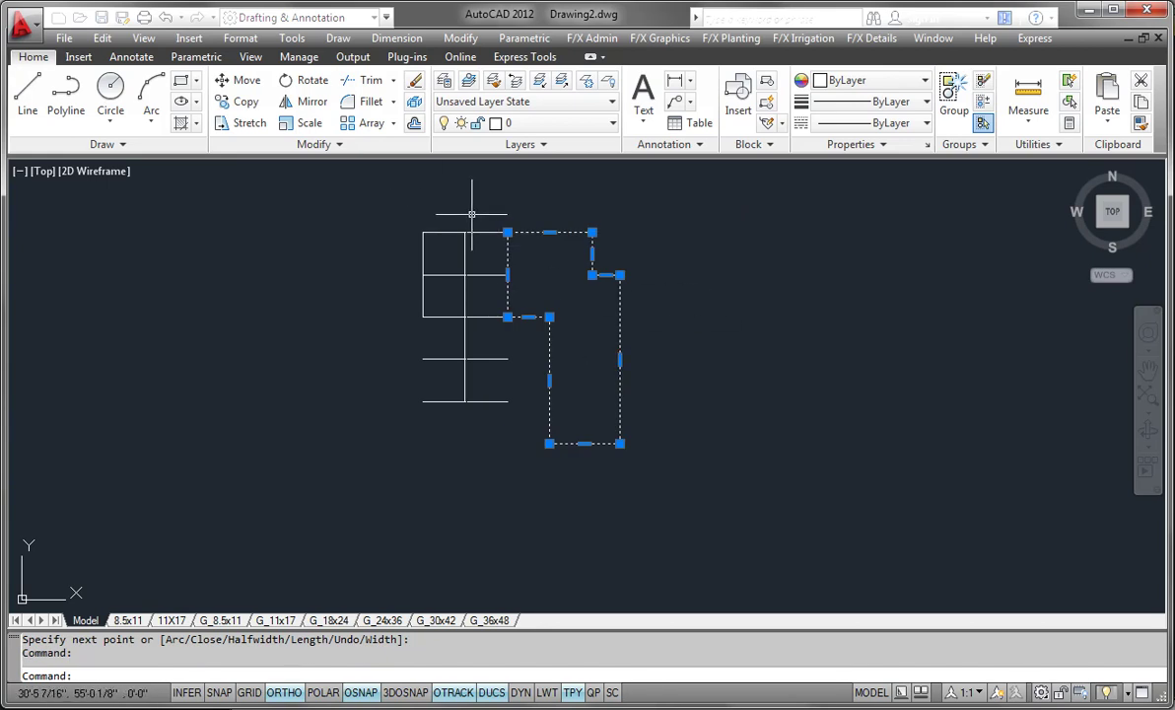
key(Escape)
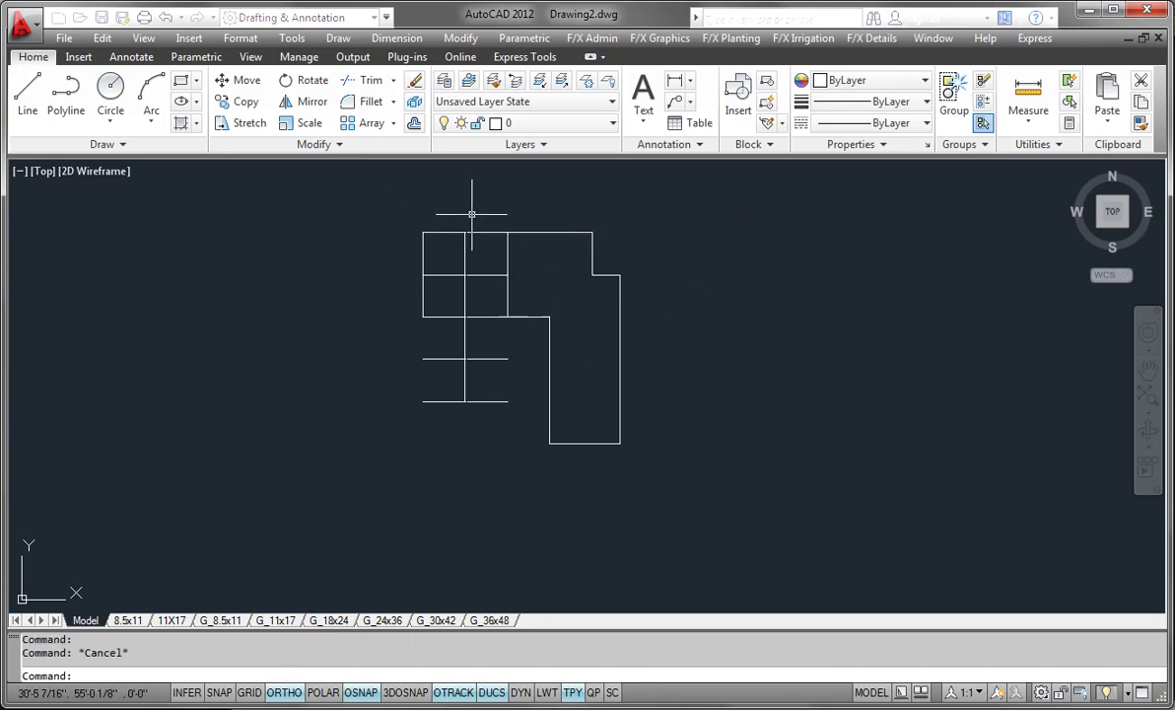
Offset the planter outline 1' inward to form the planter wall
click(413, 126)
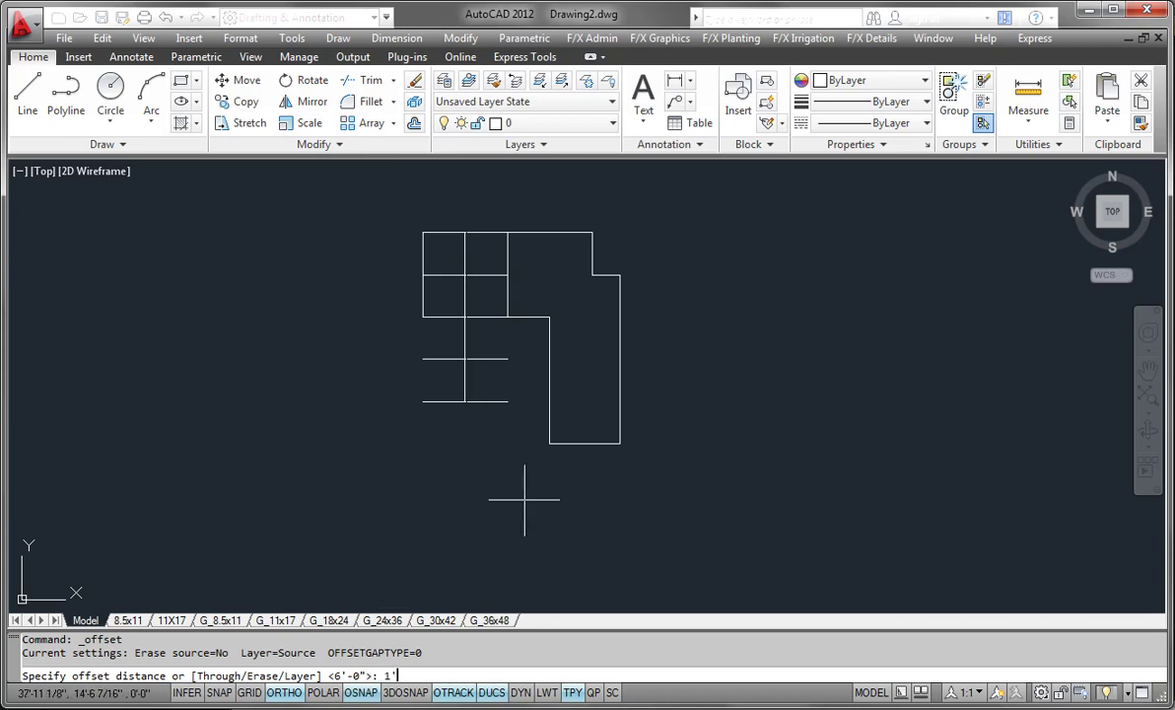
text(1')
key(Return)
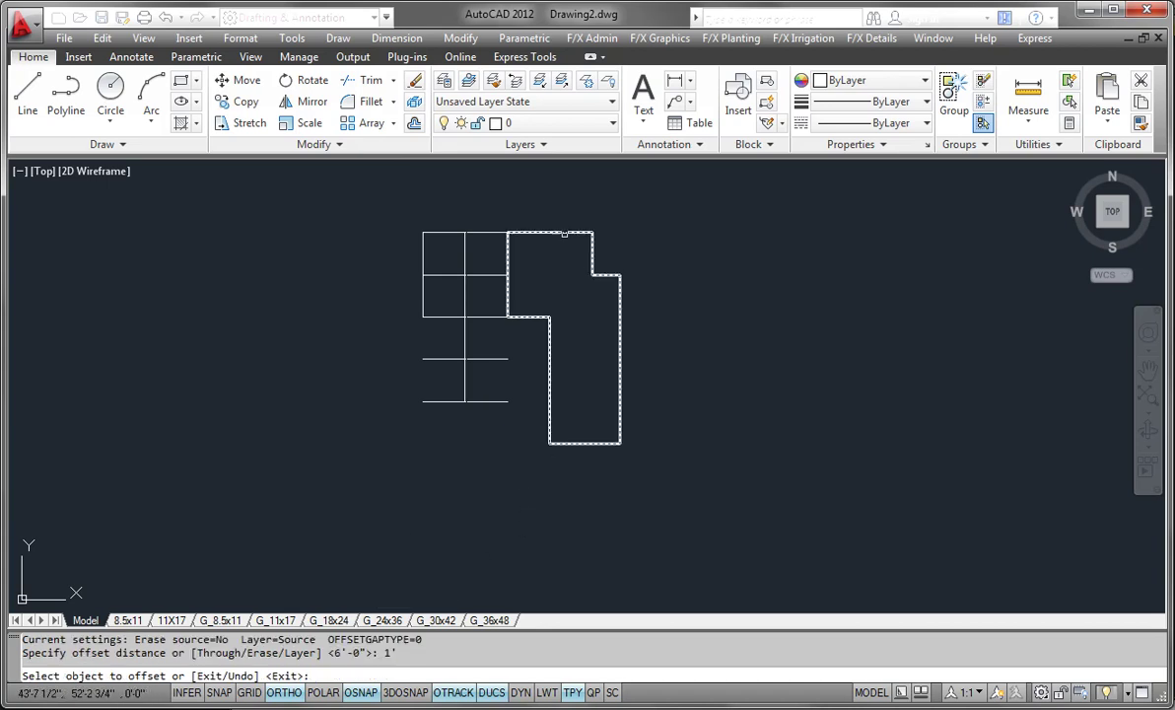
click(564, 231)
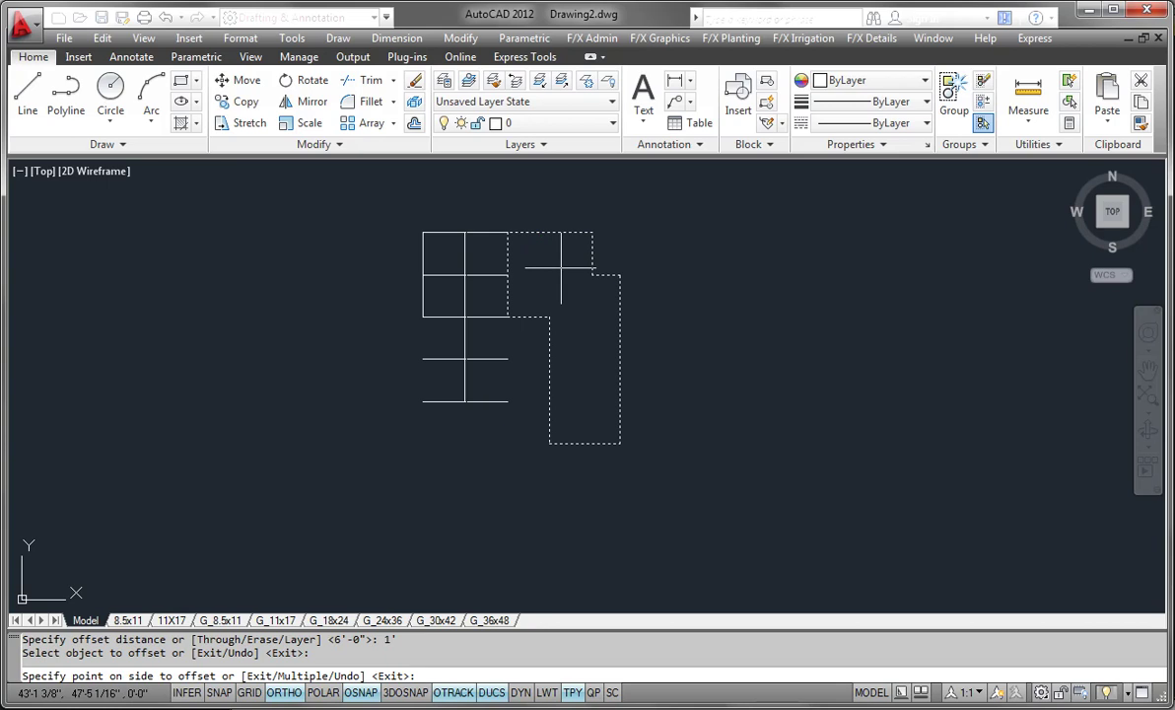
click(561, 266)
key(Return)
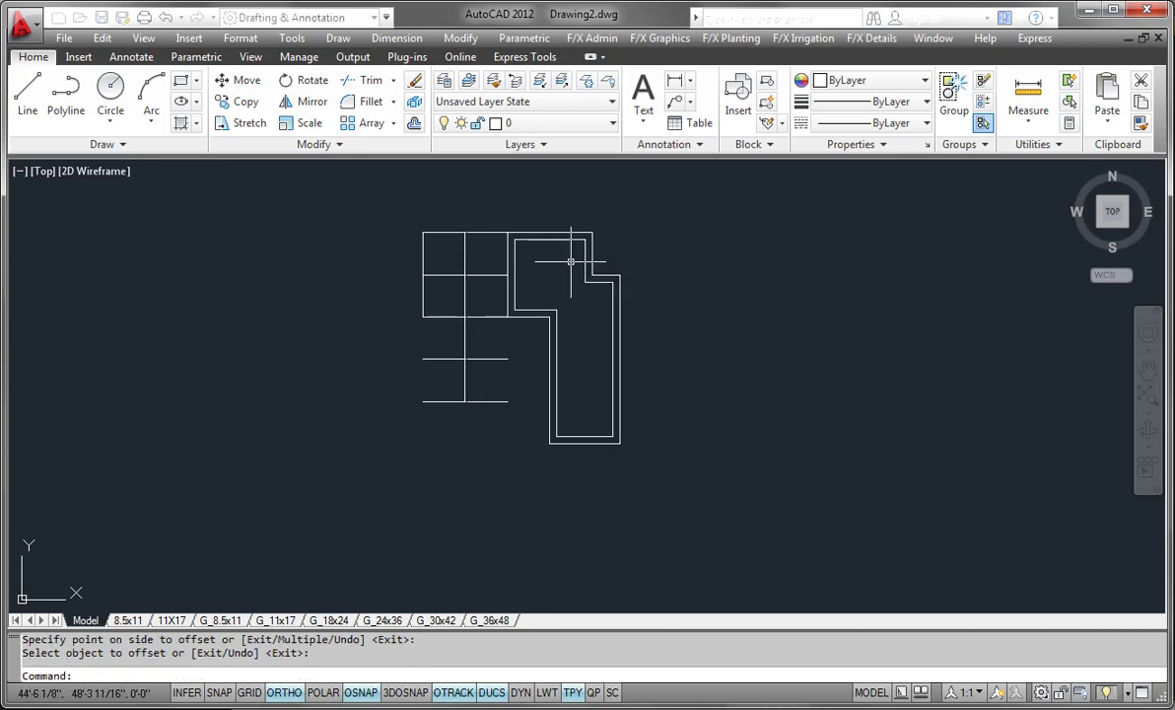
Stretch the right end of the upper short paving line below the grid perpendicular to the planter's outer wall
click(489, 371)
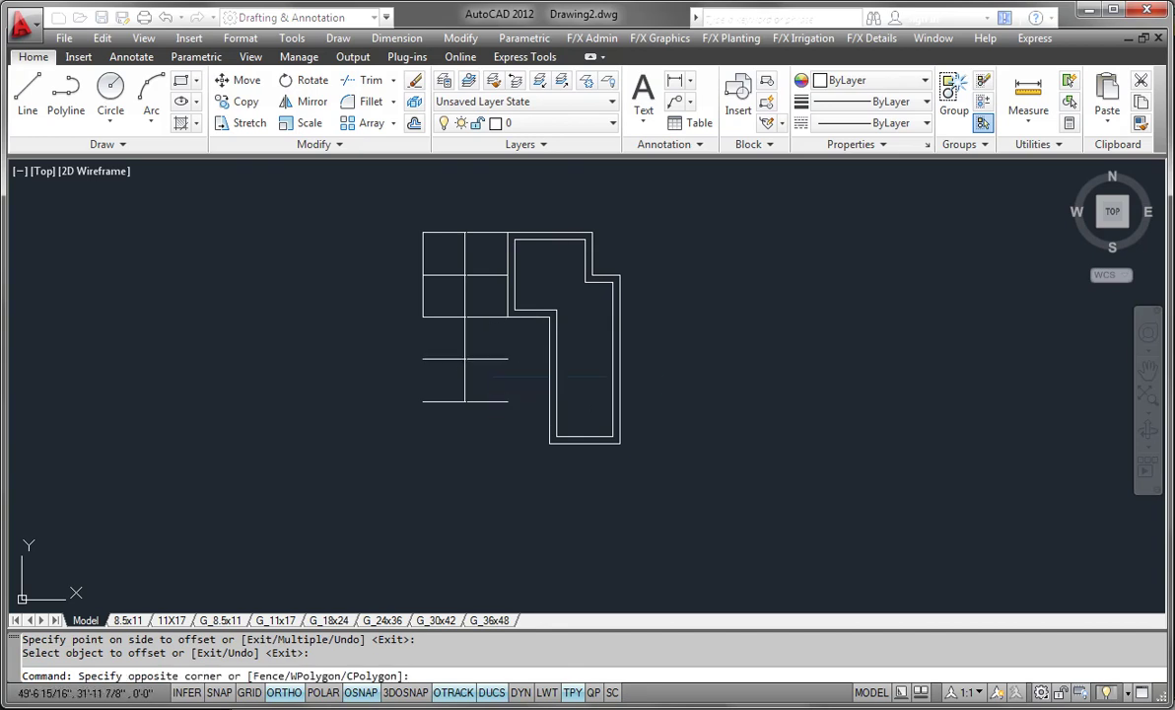
click(464, 359)
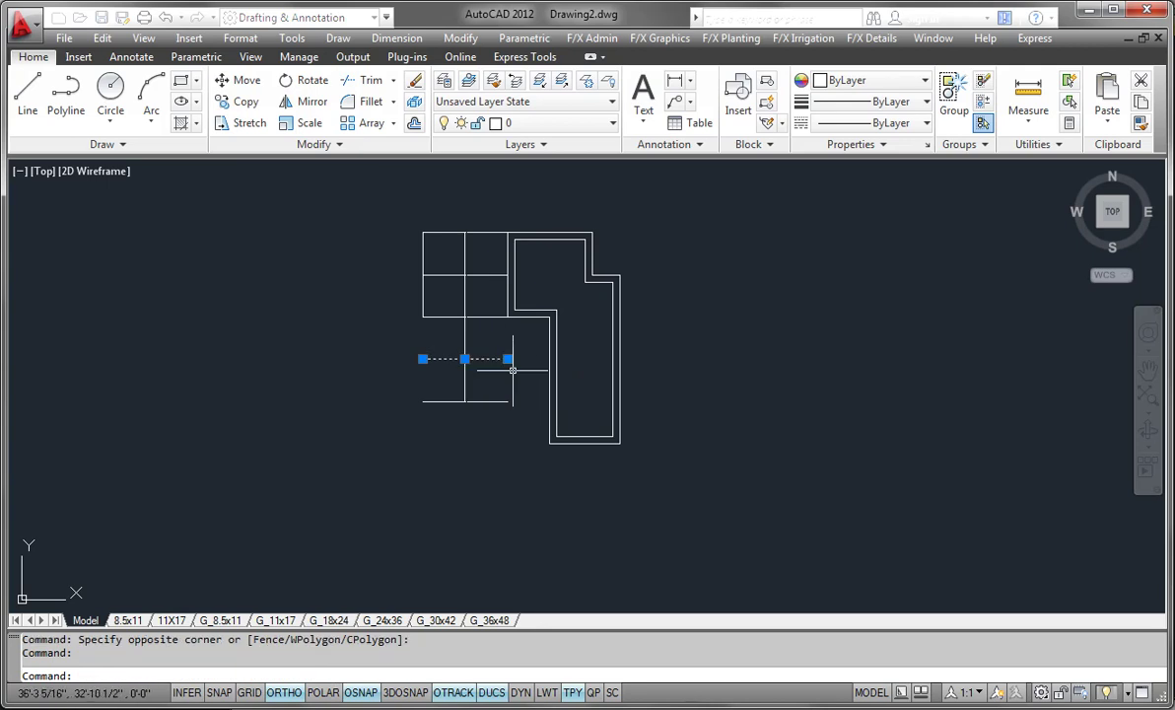
click(507, 359)
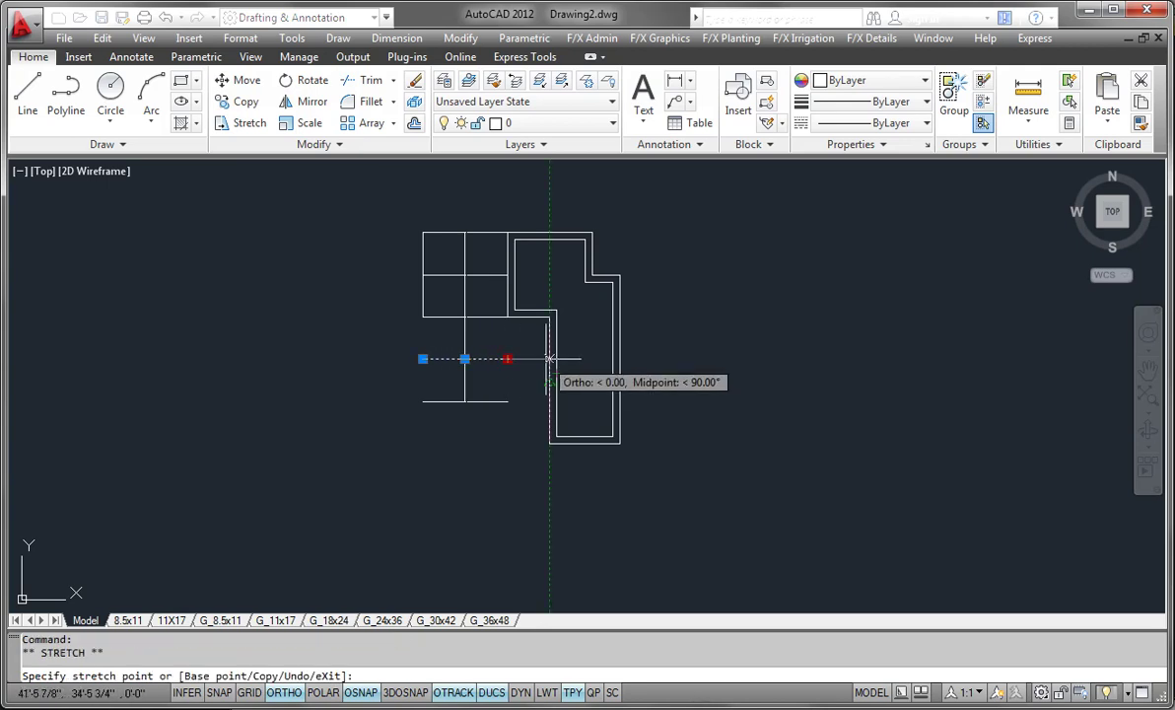
key(F8)
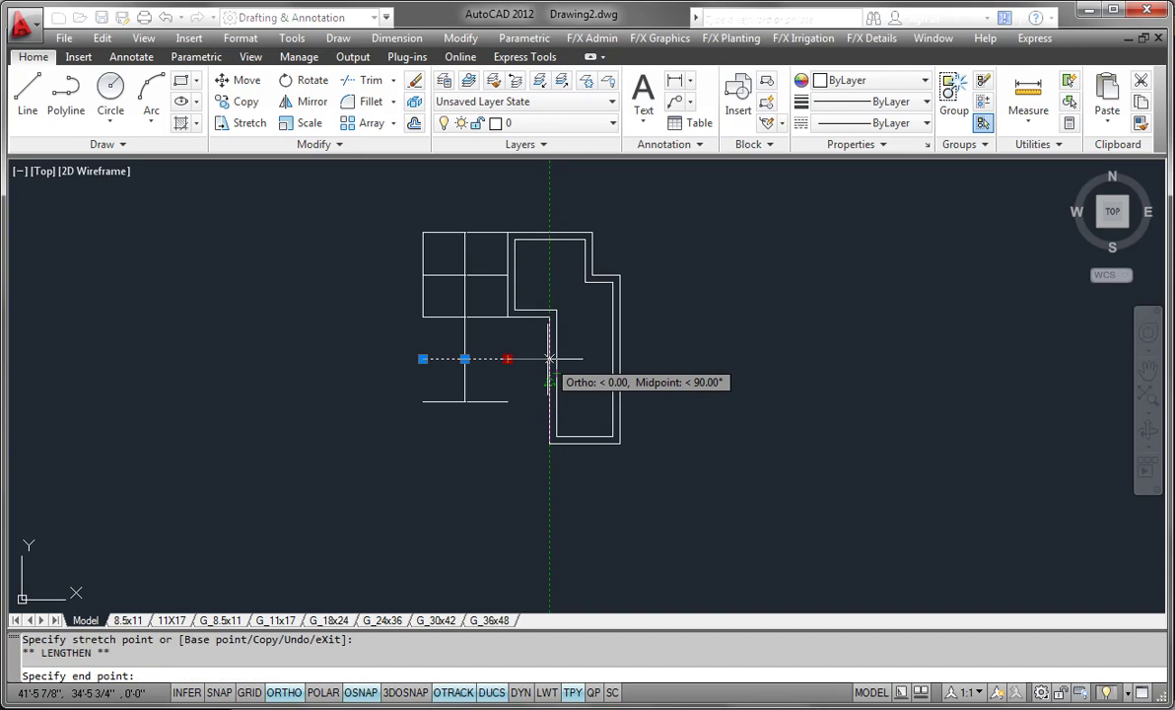
shift+right_click(550, 359)
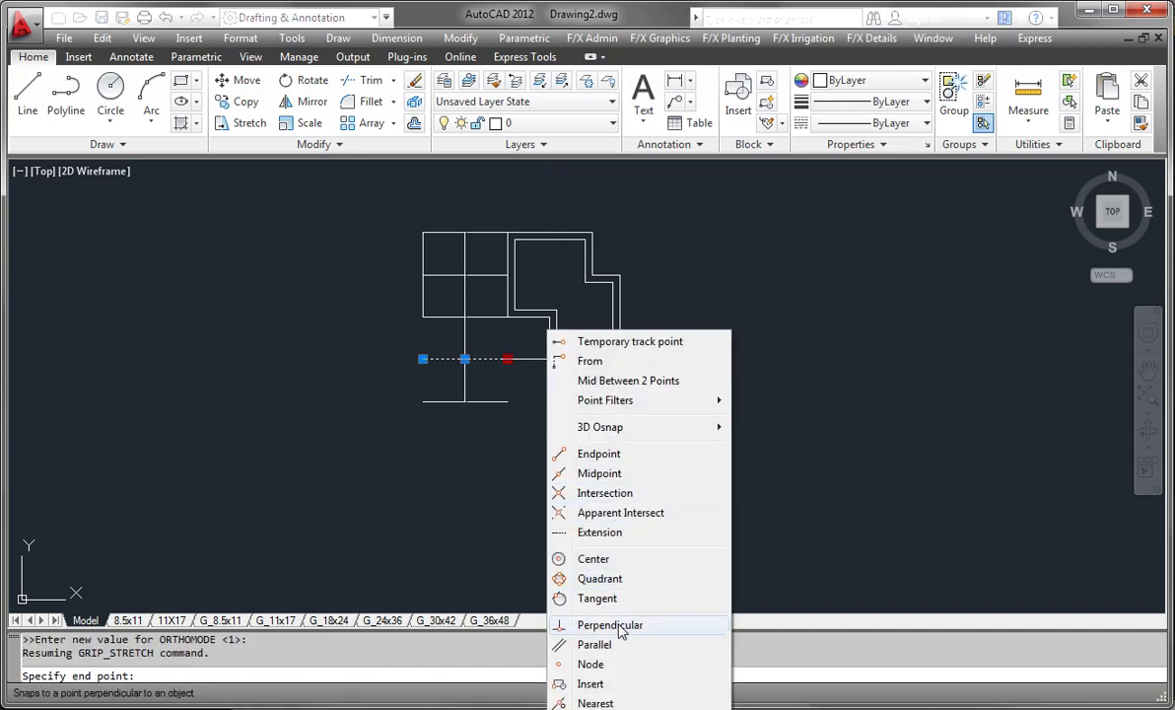
click(588, 626)
click(549, 359)
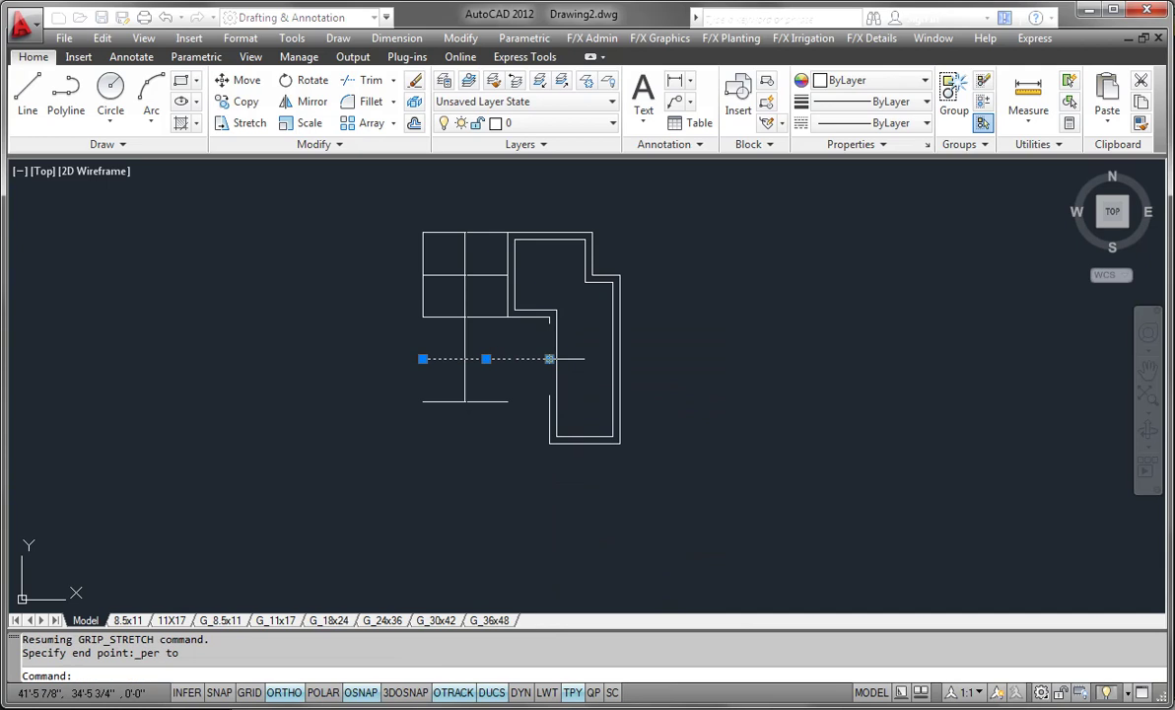
key(Escape)
Stretch the right end of the lowest horizontal paving line perpendicular to the planter's outer wall
click(501, 401)
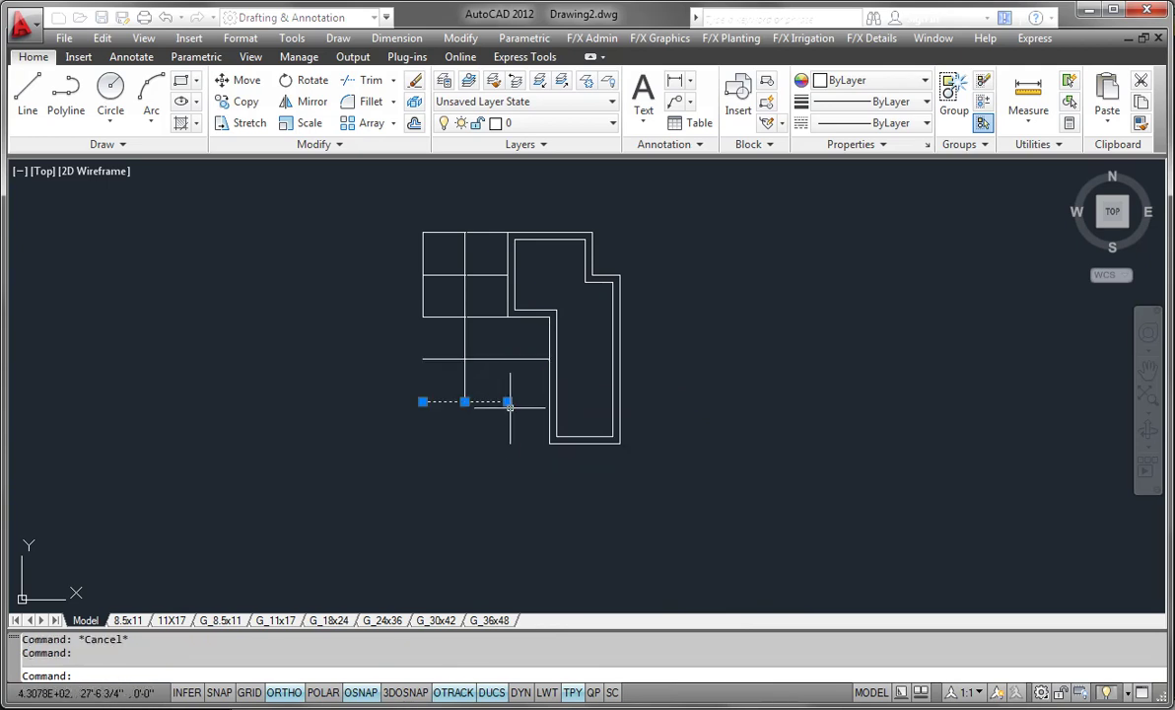
click(504, 402)
shift+right_click(534, 401)
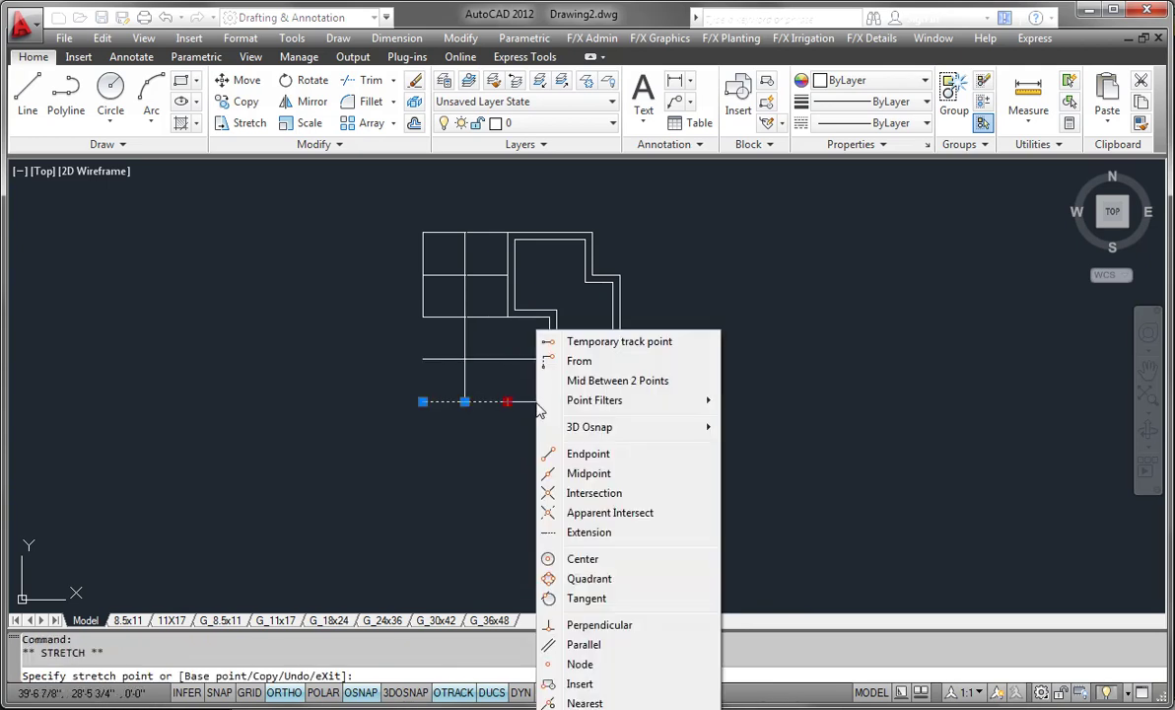
click(595, 627)
click(544, 402)
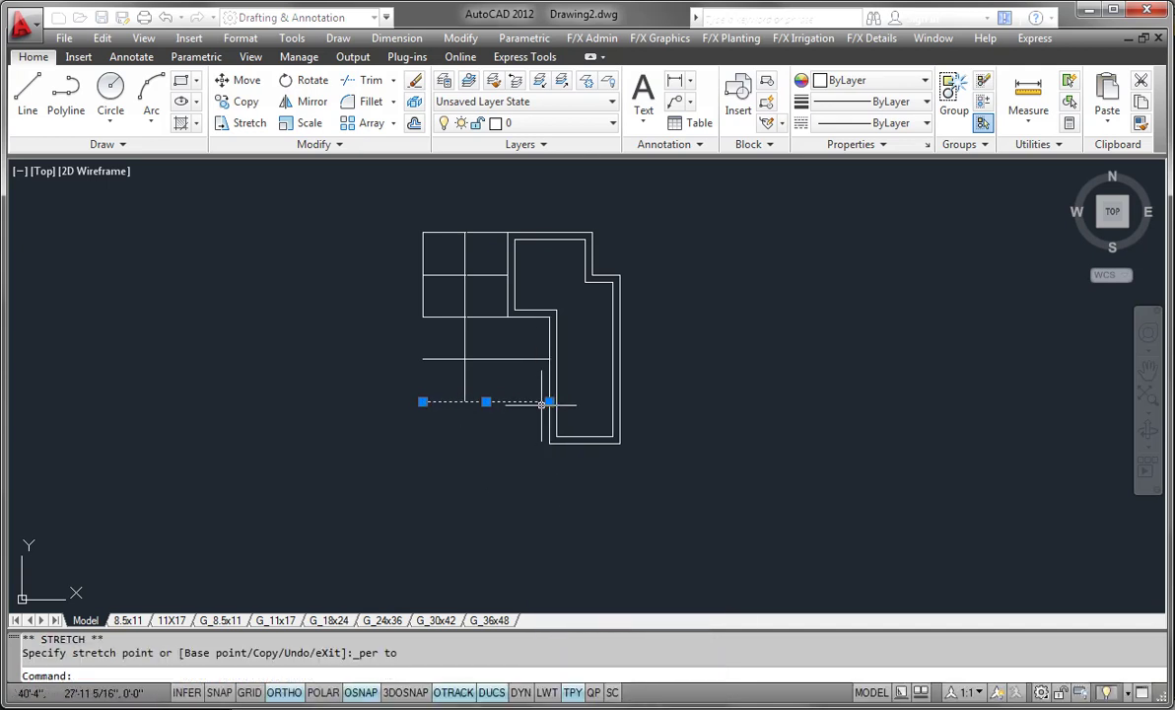
Offset the lowest horizontal paving line 6' downward
text(o)
key(Return)
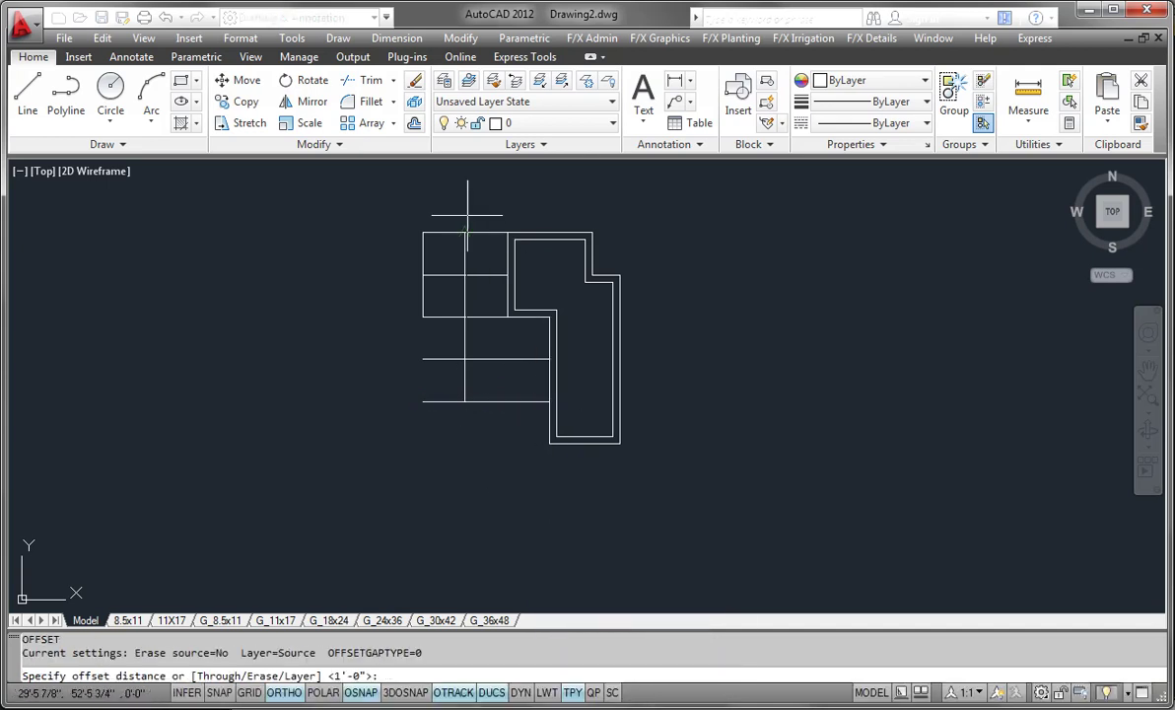
click(414, 123)
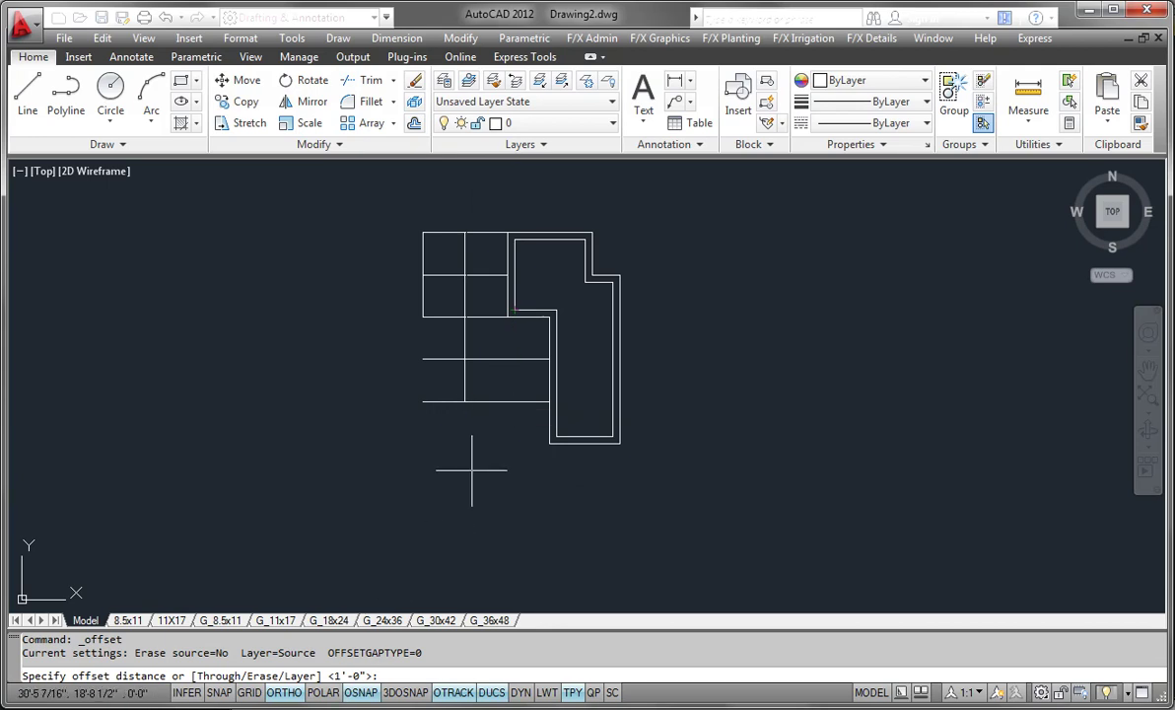
text(6')
key(Return)
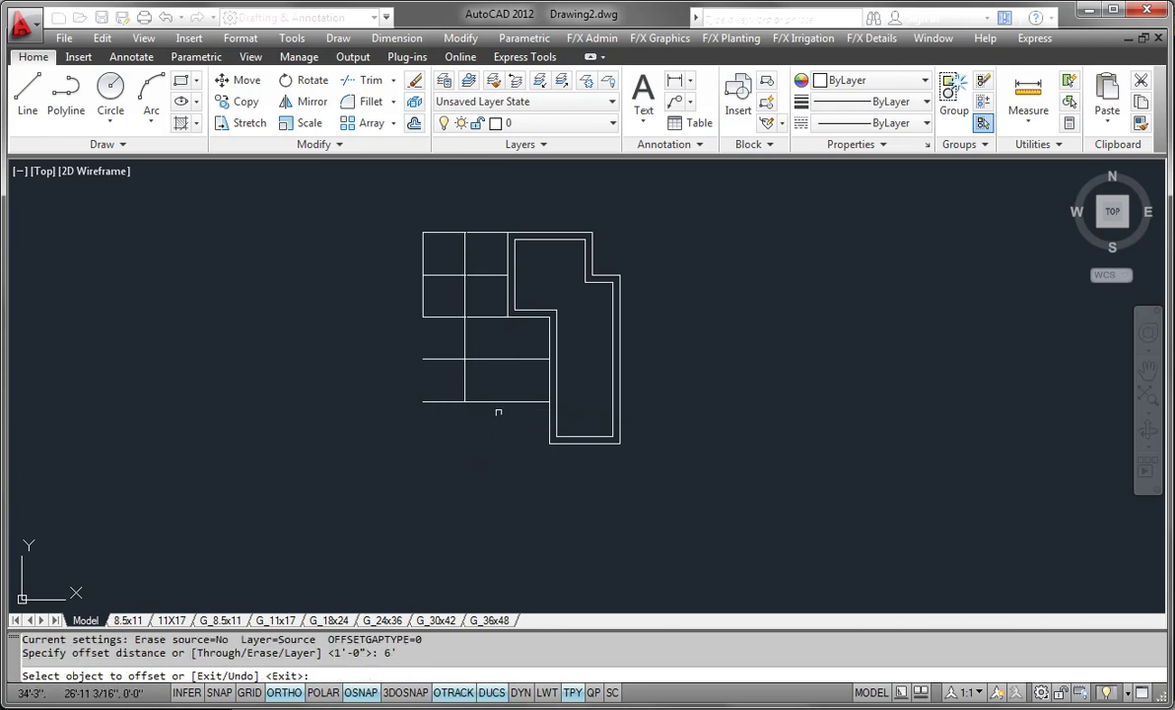
click(498, 403)
click(494, 455)
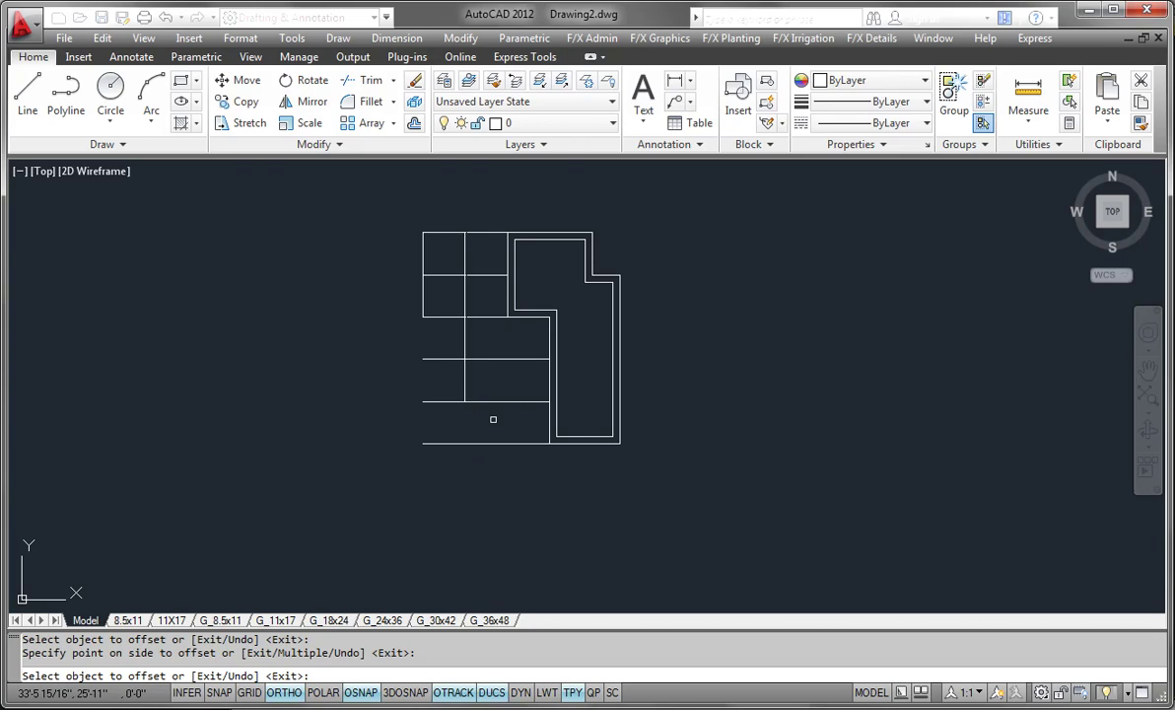
key(Return)
Try to stretch the lower end of the vertical paving line down to the bottom horizontal line, and undo it
click(466, 395)
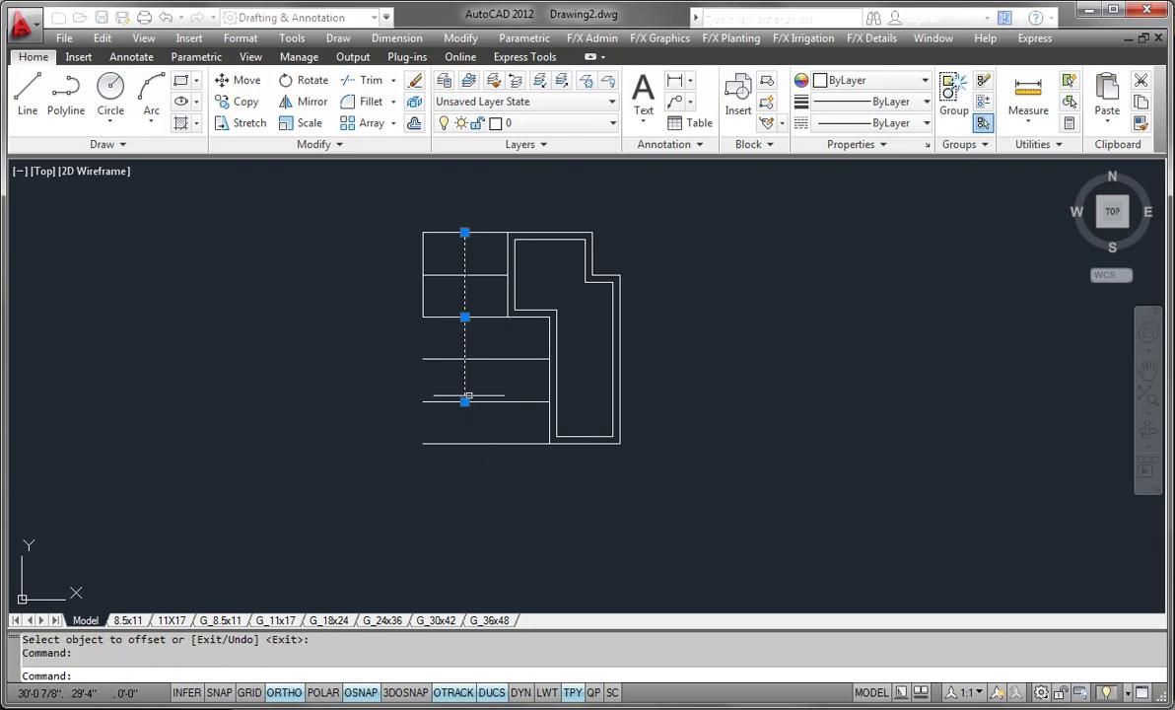
click(465, 400)
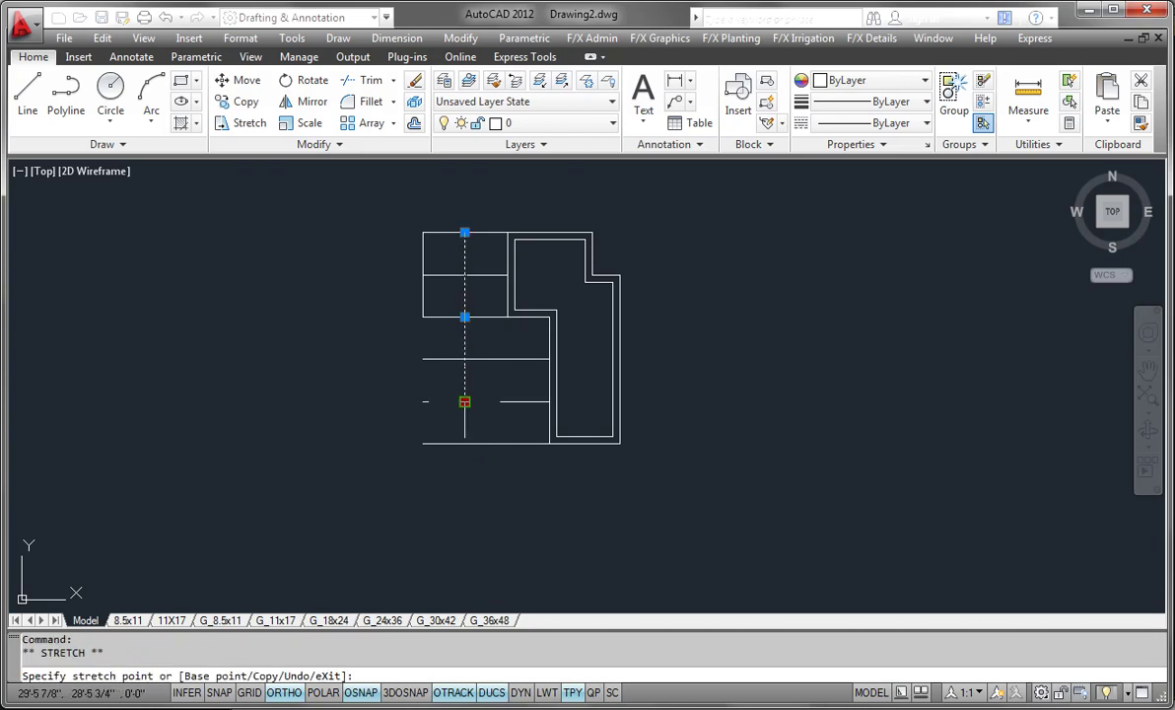
click(467, 454)
shift+right_click(463, 446)
key(Escape)
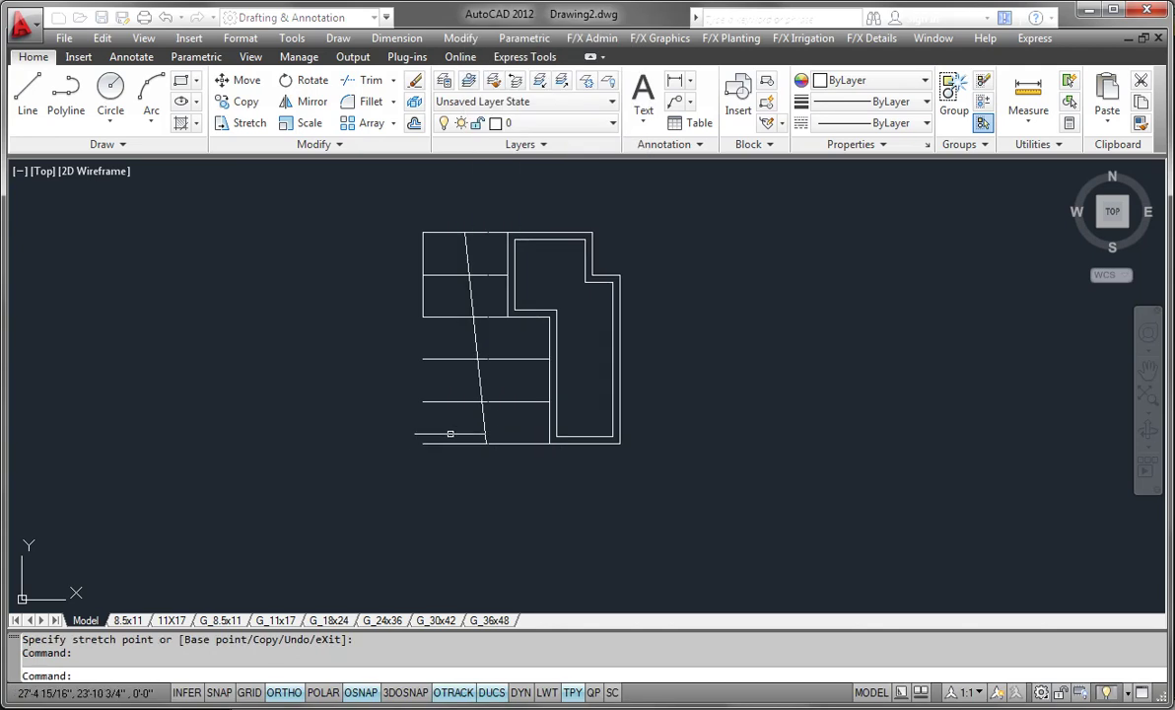
key(ctrl+z)
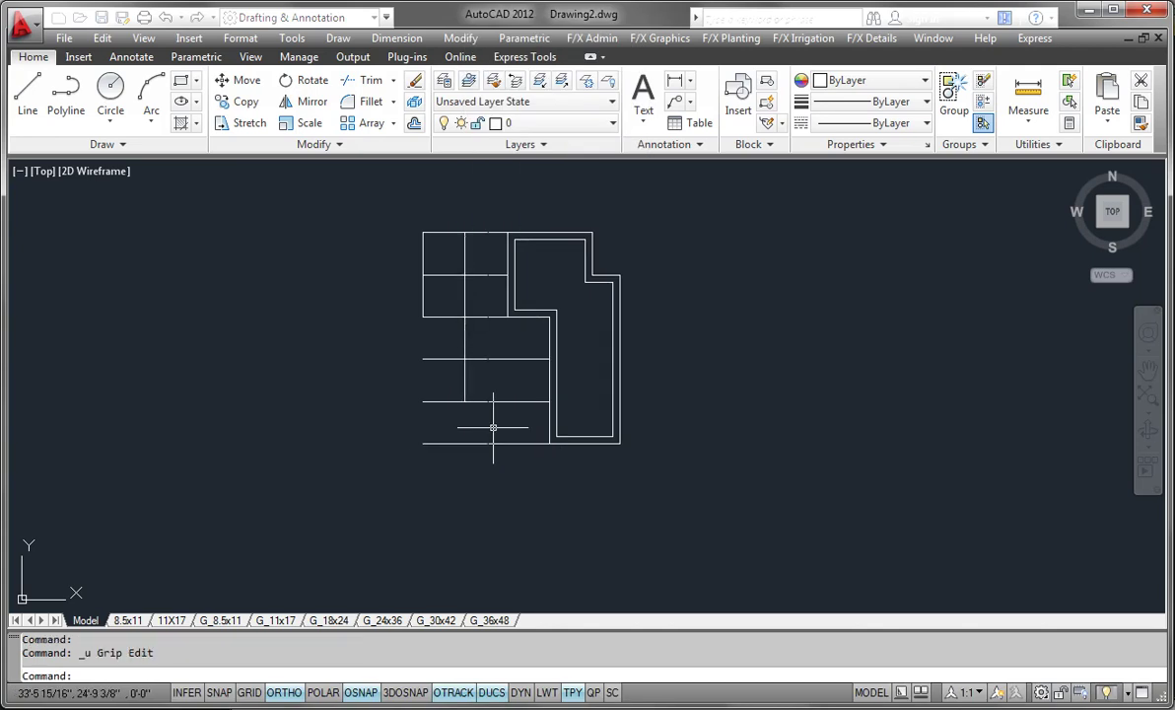
Stretch the lower end of the left inner vertical paving line perpendicular to the bottom horizontal paving line
click(466, 377)
click(465, 401)
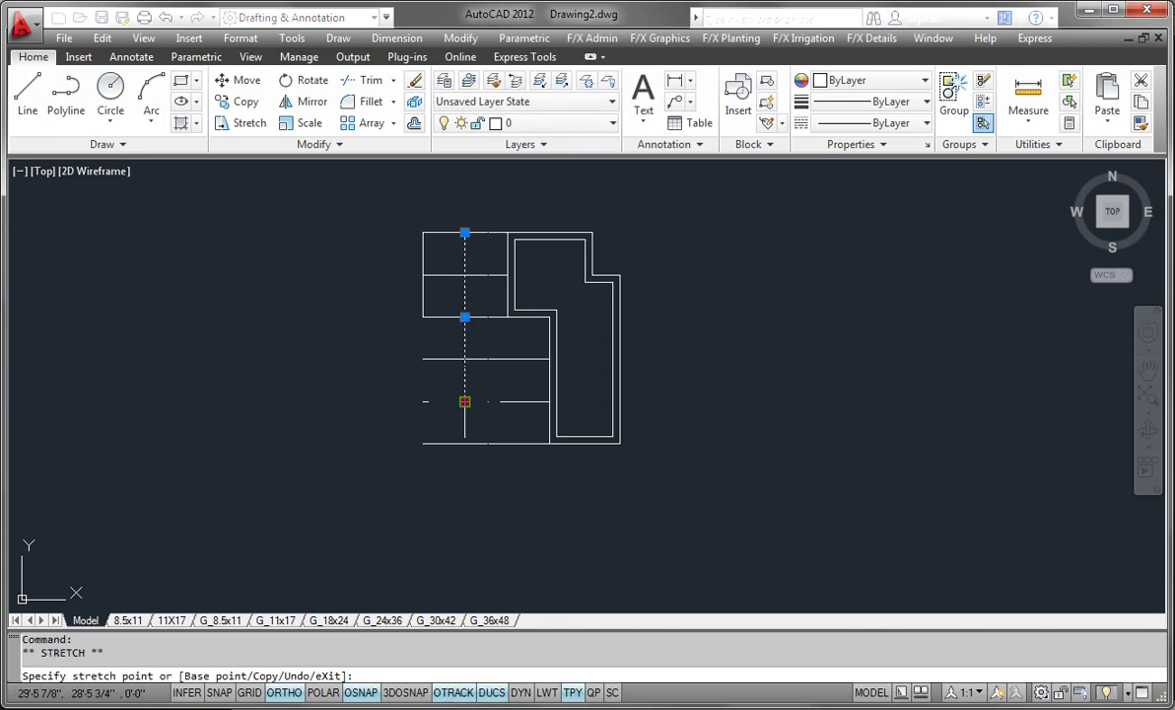
shift+right_click(464, 442)
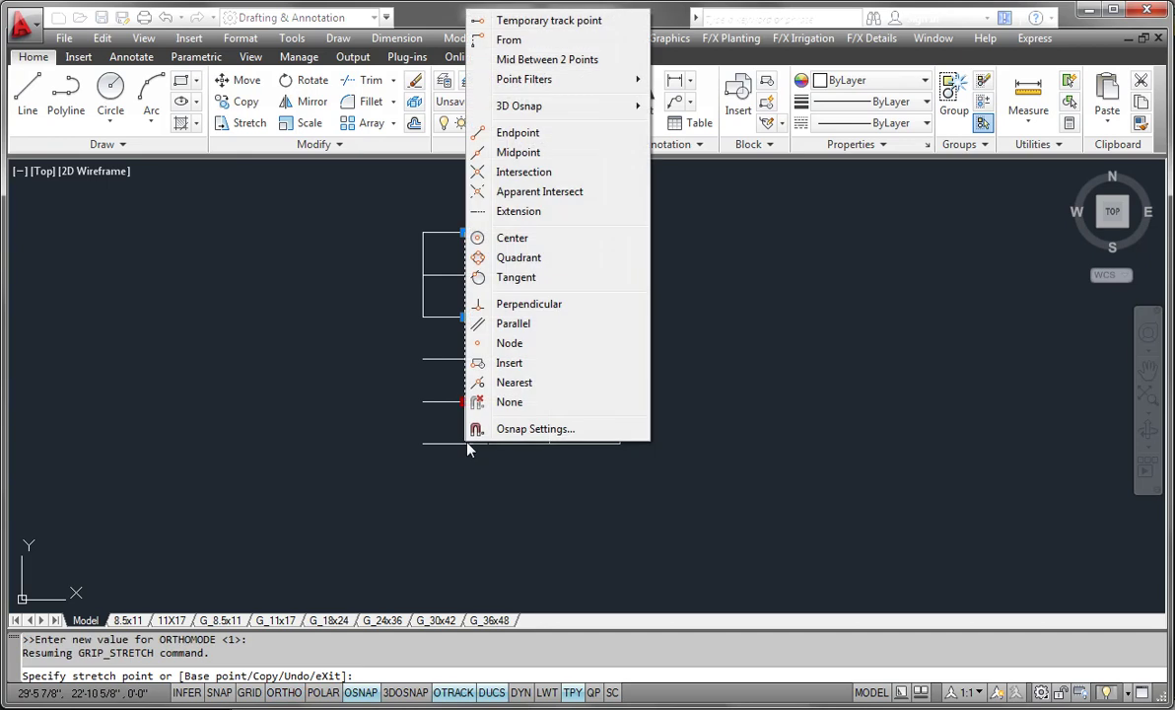
click(555, 314)
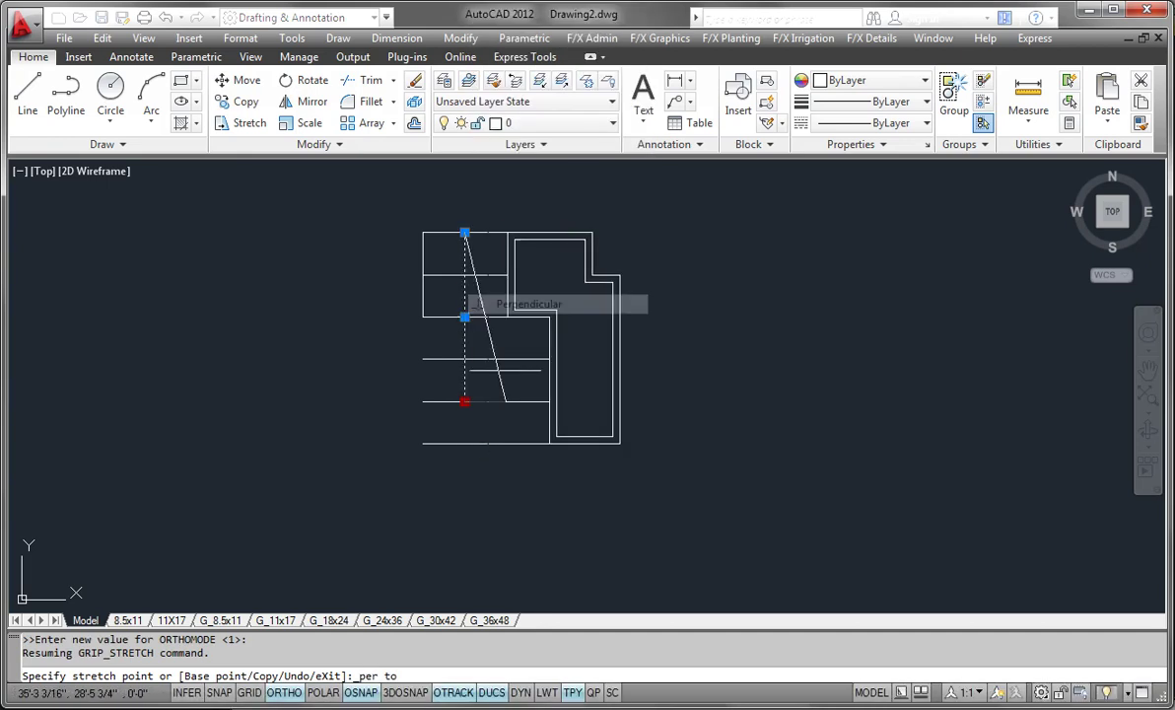
click(463, 444)
key(Escape)
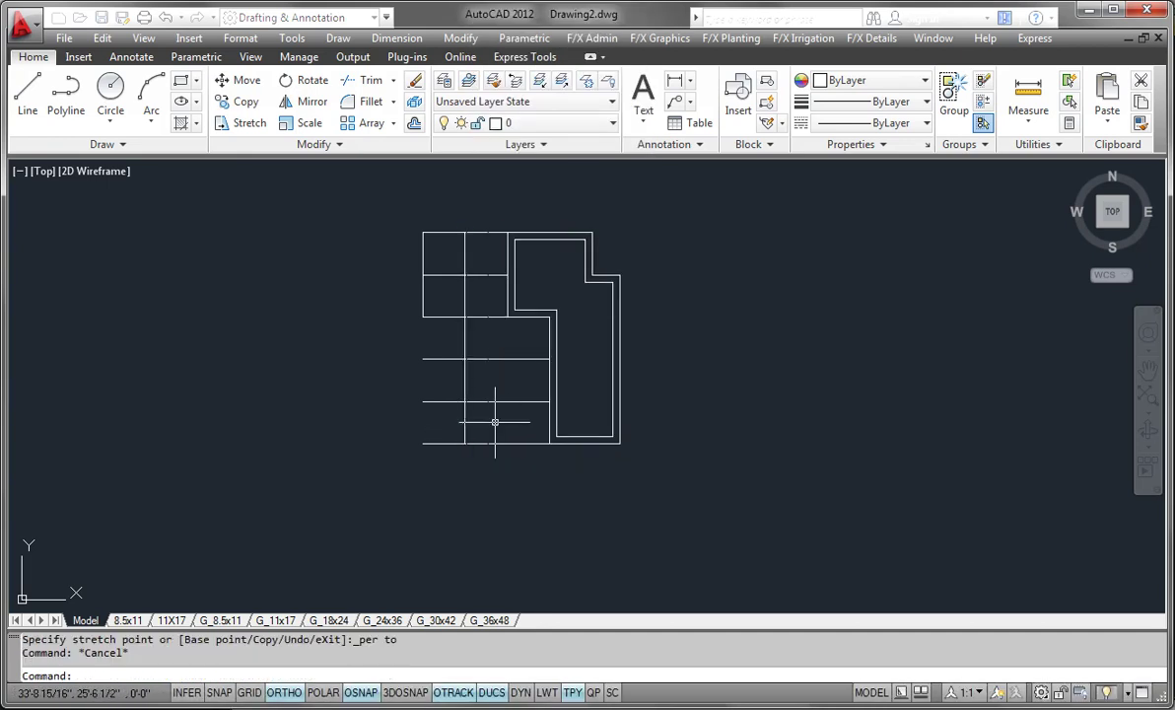
Draw a vertical paving line from the planter's outer corner at the grid's lower edge, perpendicular to the bottom horizontal line
text(l)
key(Return)
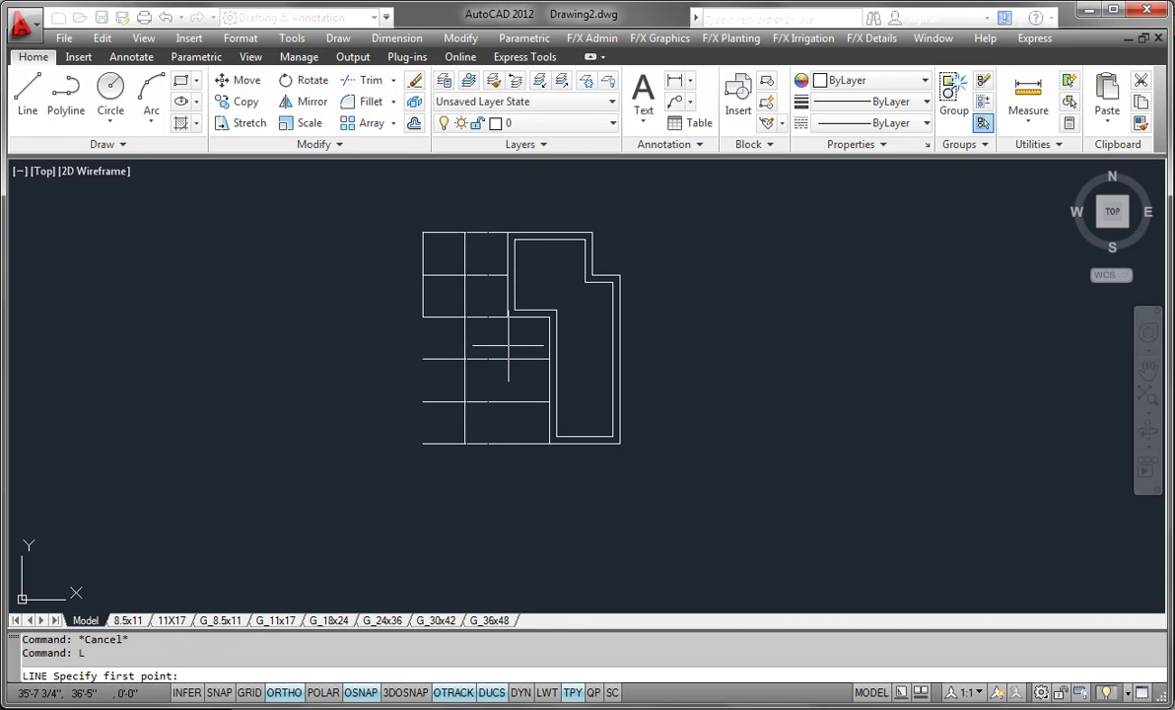
click(507, 317)
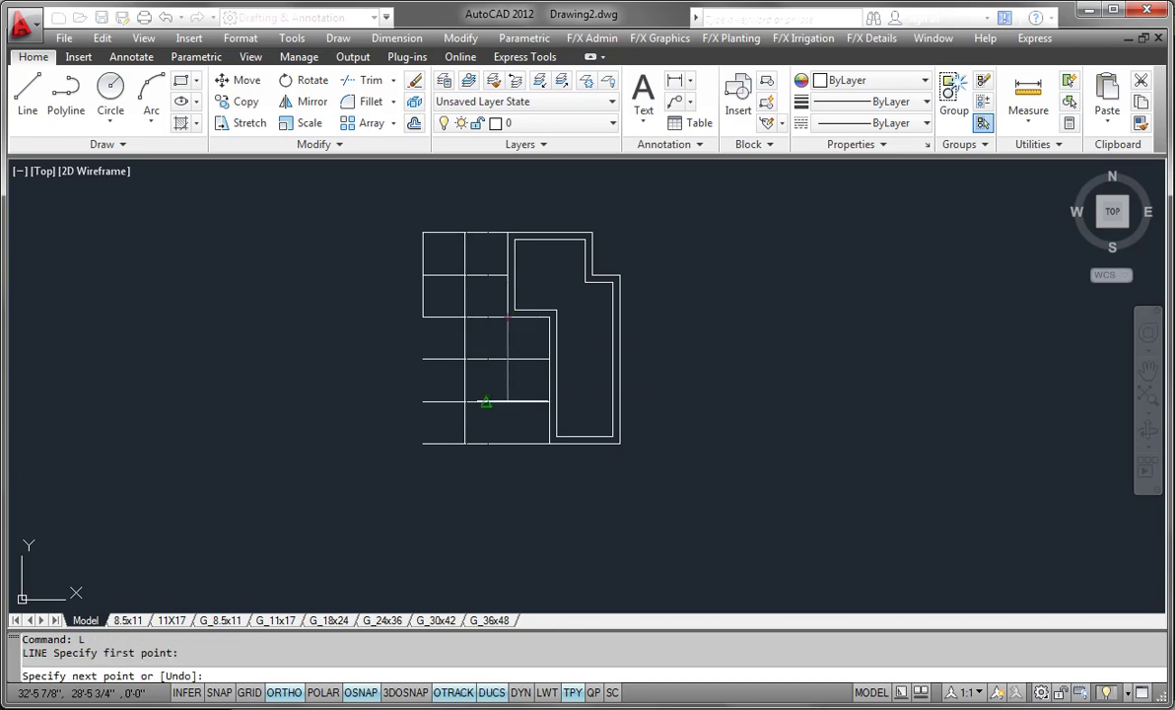
shift+right_click(510, 449)
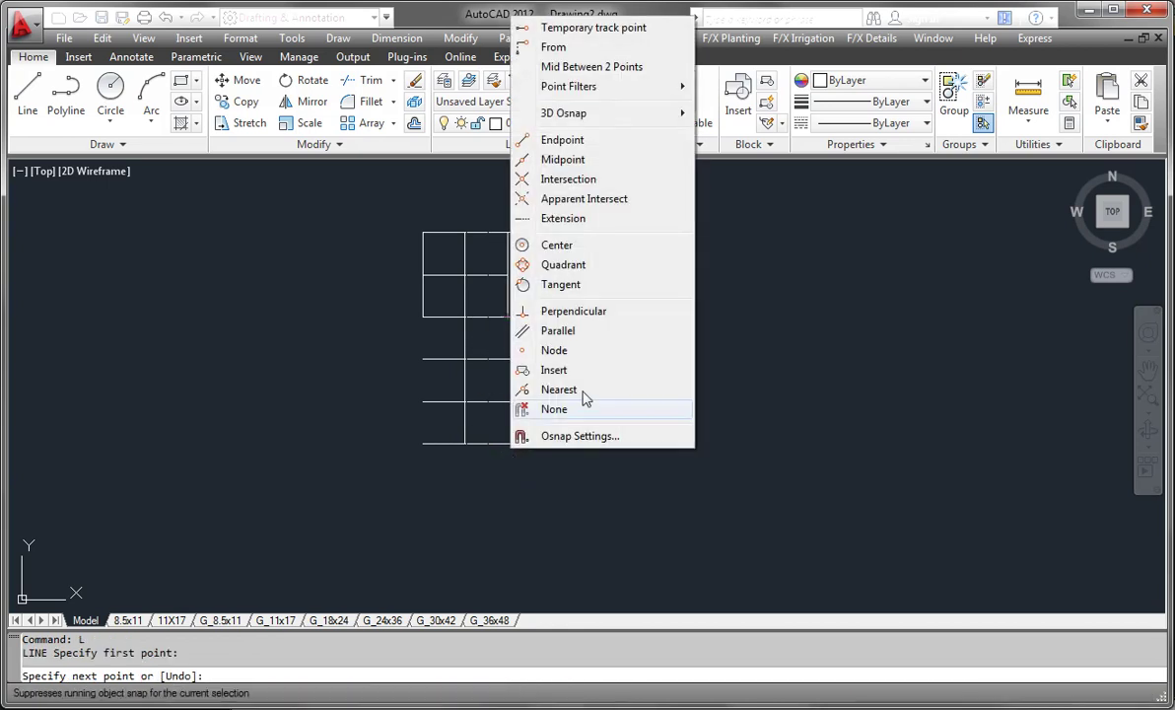
click(612, 313)
click(505, 446)
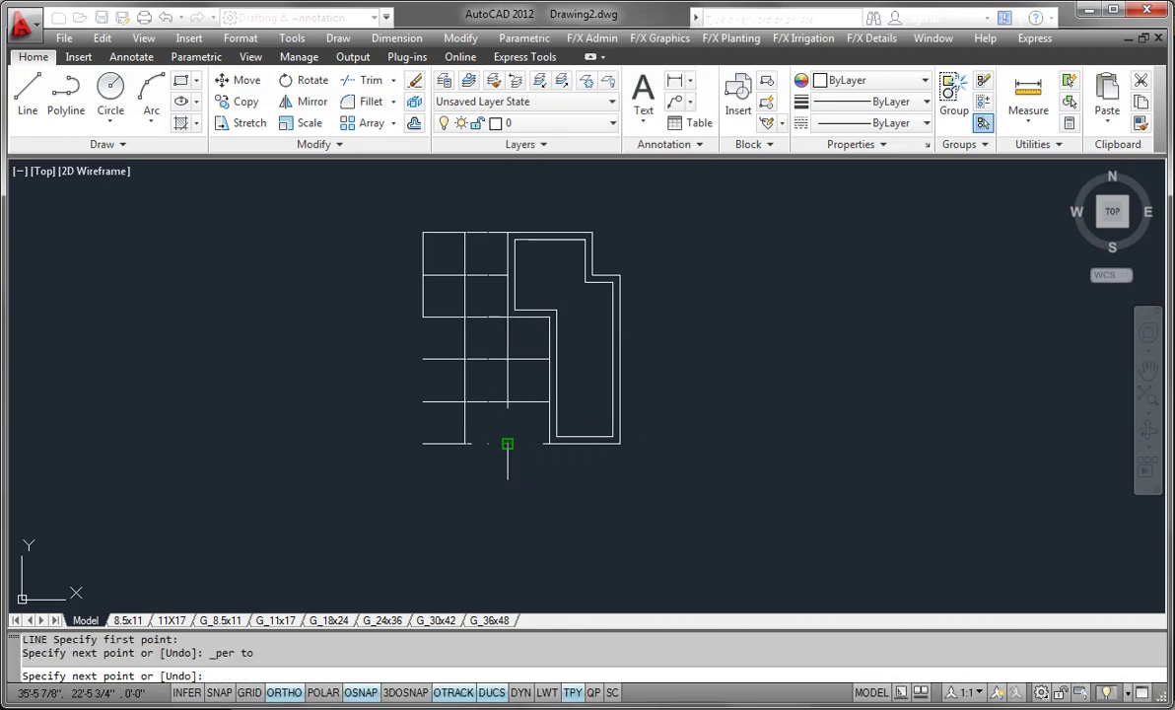
key(Return)
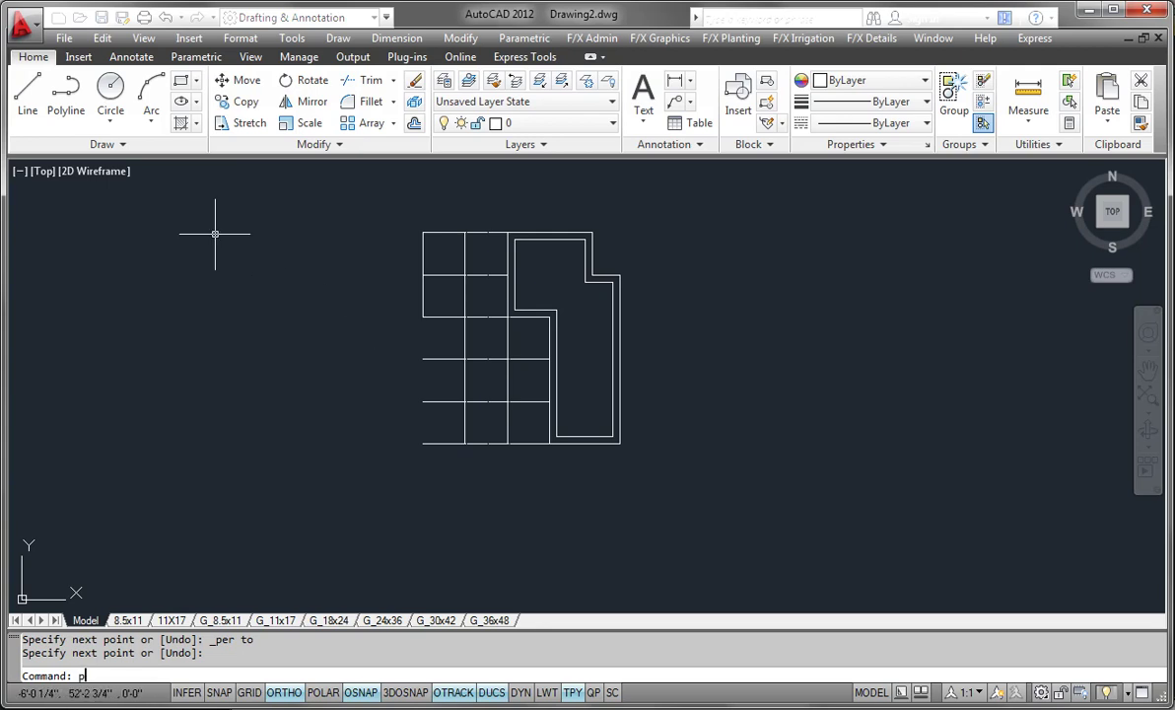
Draw a building wall polyline starting about 18' left of the upper grid's lower-left corner, through that corner, down to the bottom line's left end
key(Return)
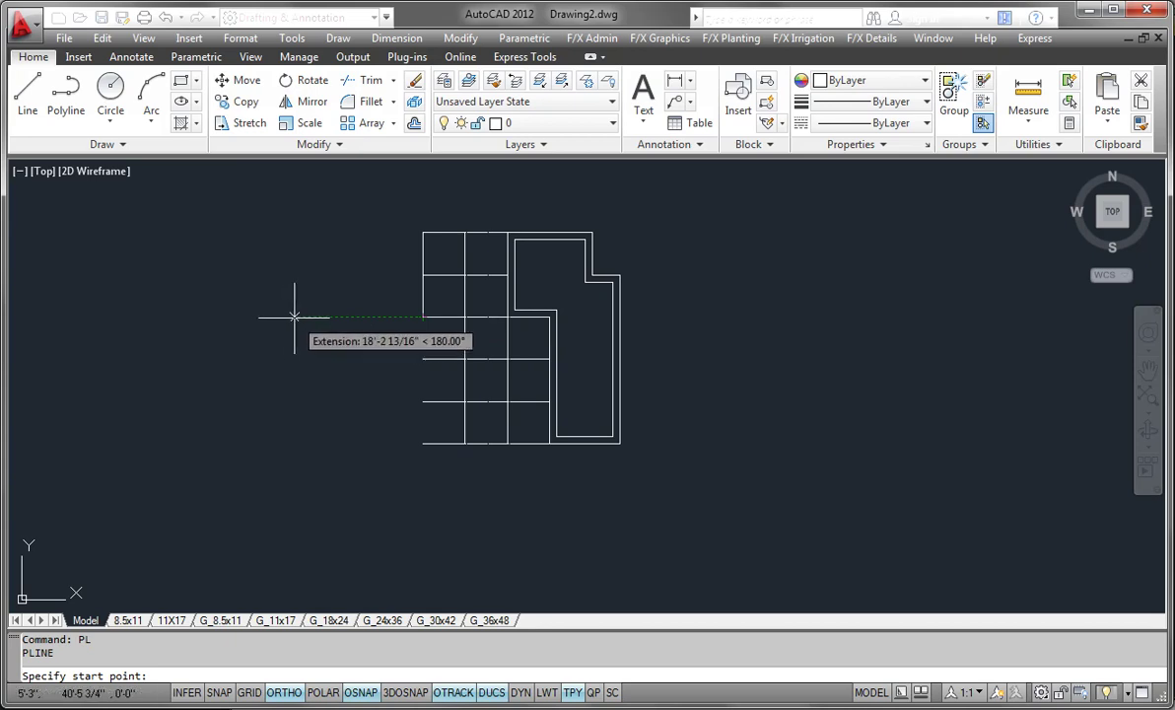
click(293, 316)
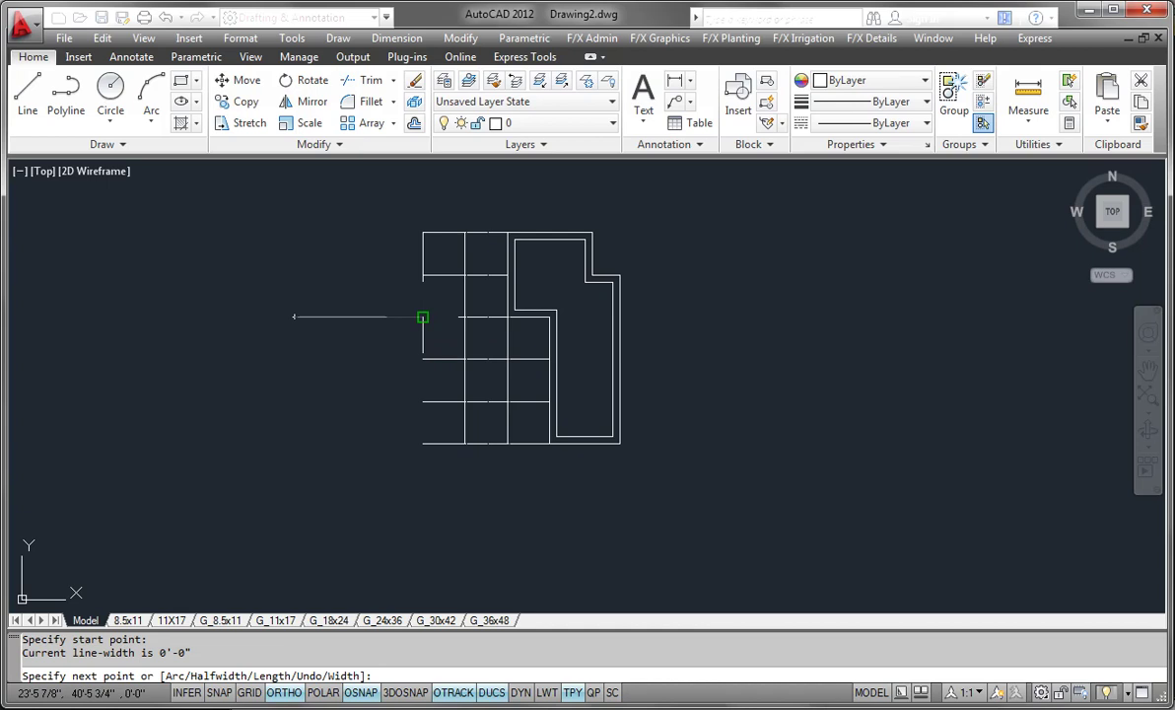
click(423, 316)
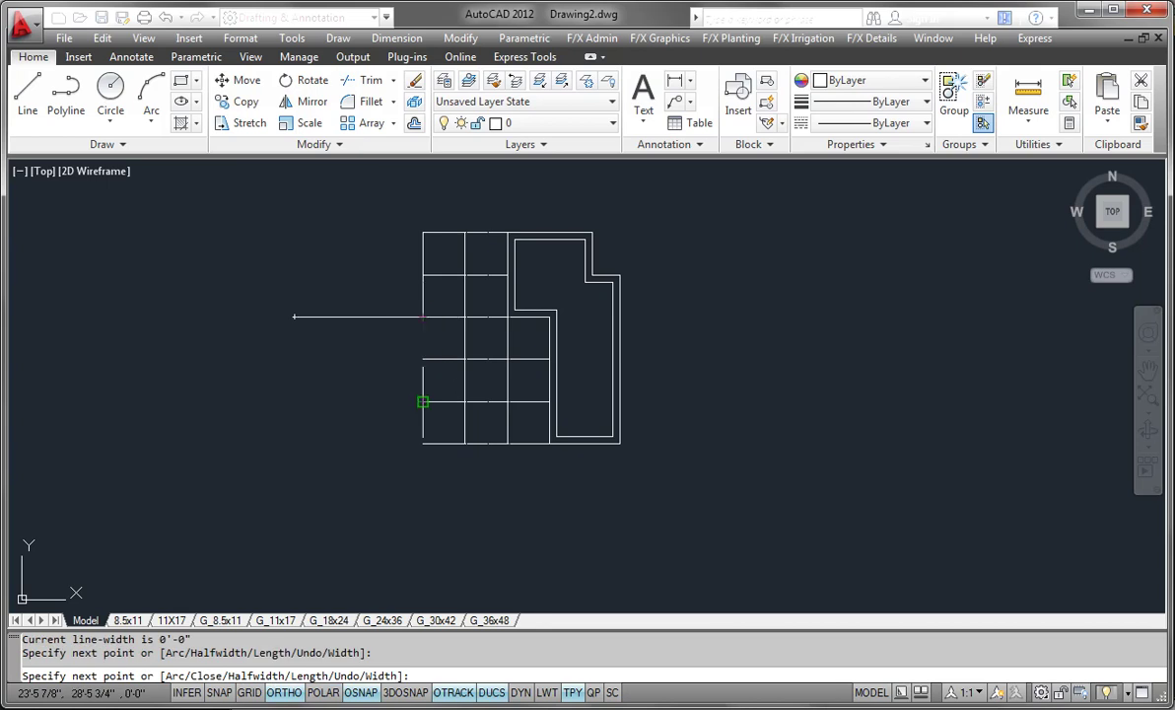
click(423, 444)
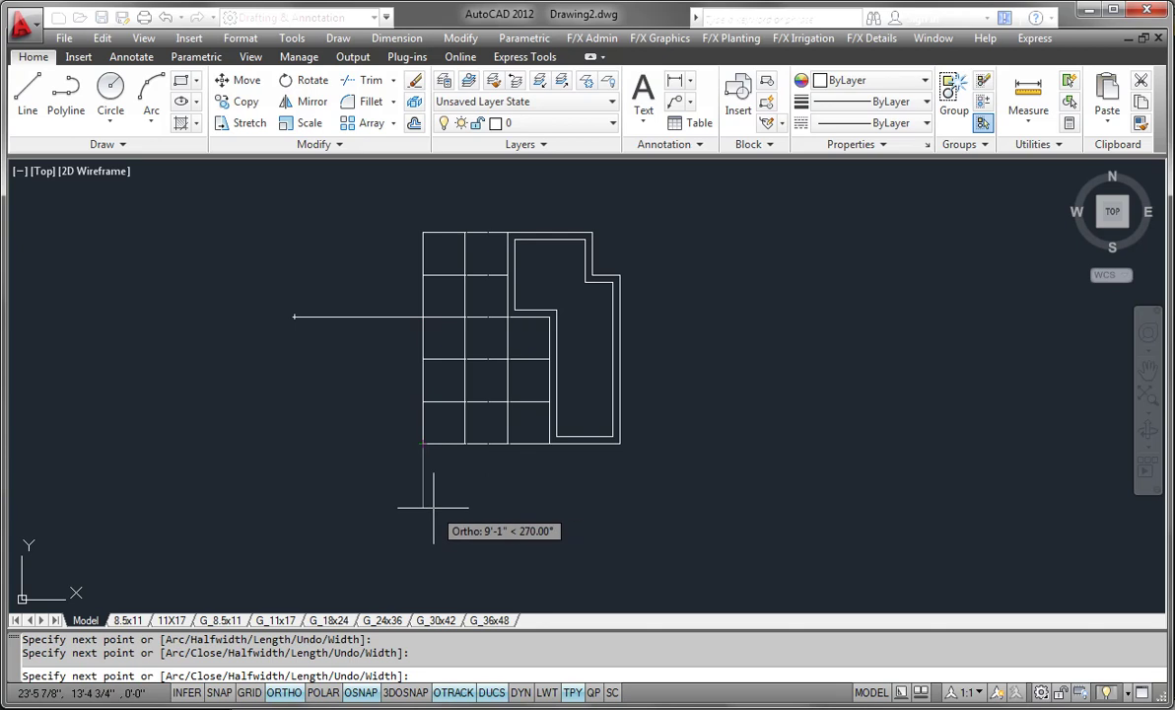
key(Return)
click(448, 444)
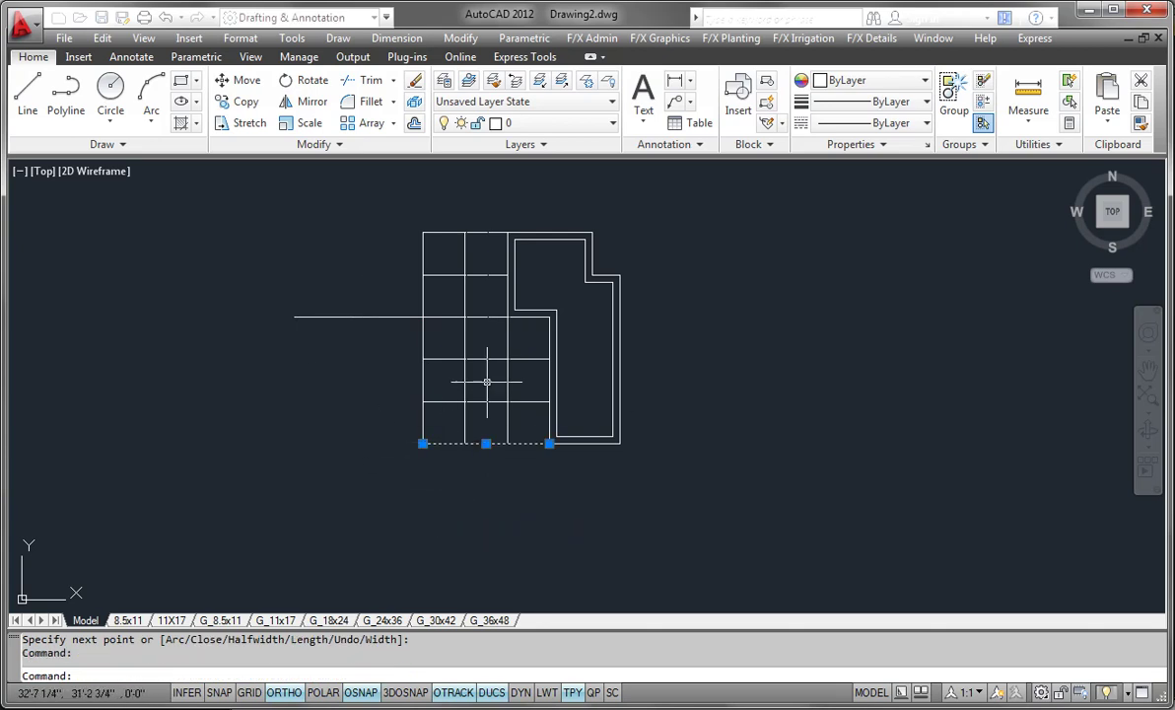
click(446, 445)
shift+click(446, 445)
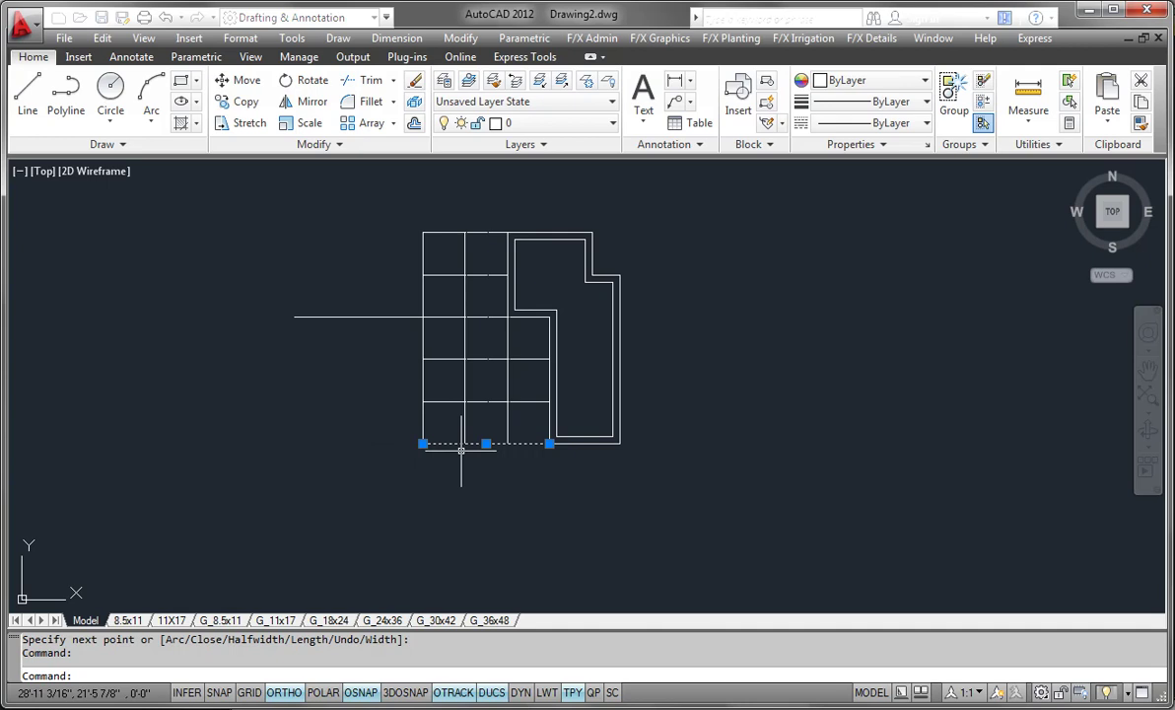
key(Escape)
Turn on dynamic input and join the bottom horizontal line to the building wall polyline with polyline editing
click(390, 317)
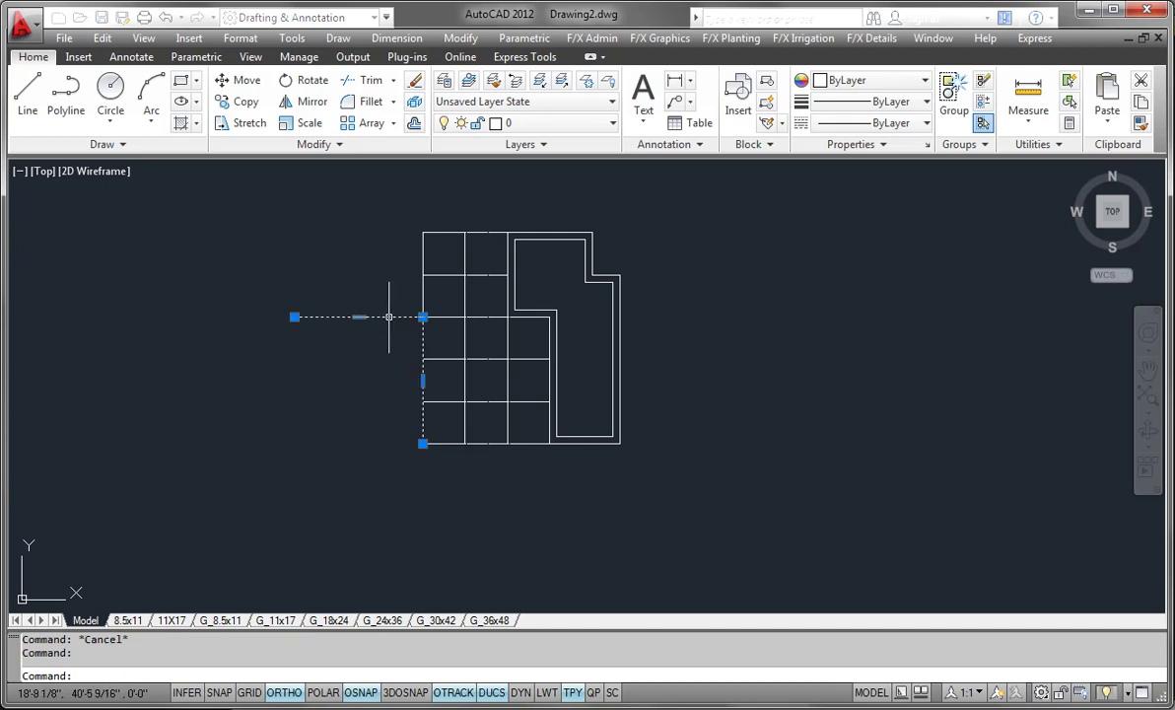
click(336, 146)
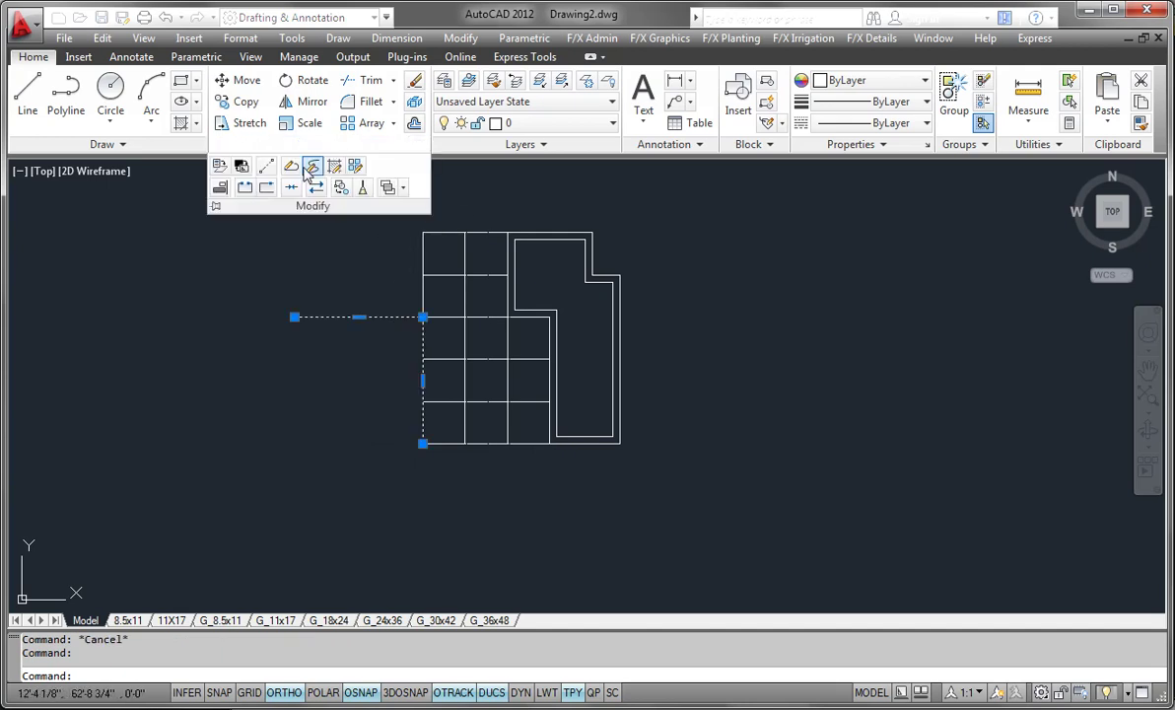
click(291, 167)
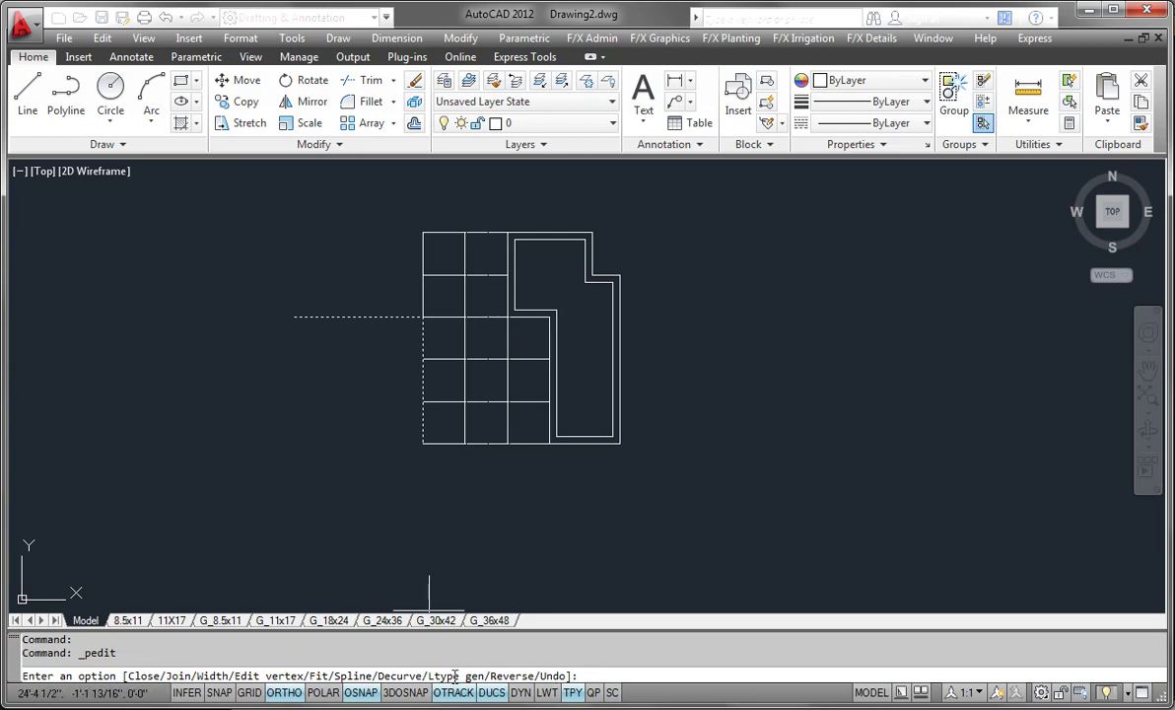
click(521, 693)
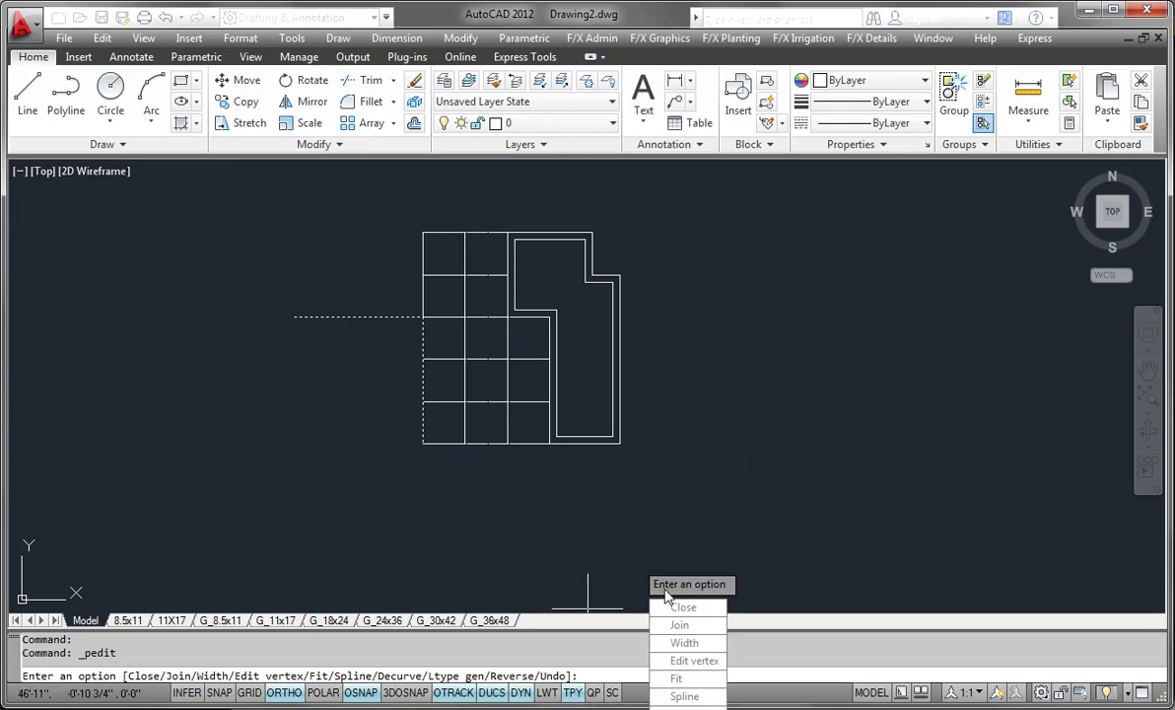
click(679, 625)
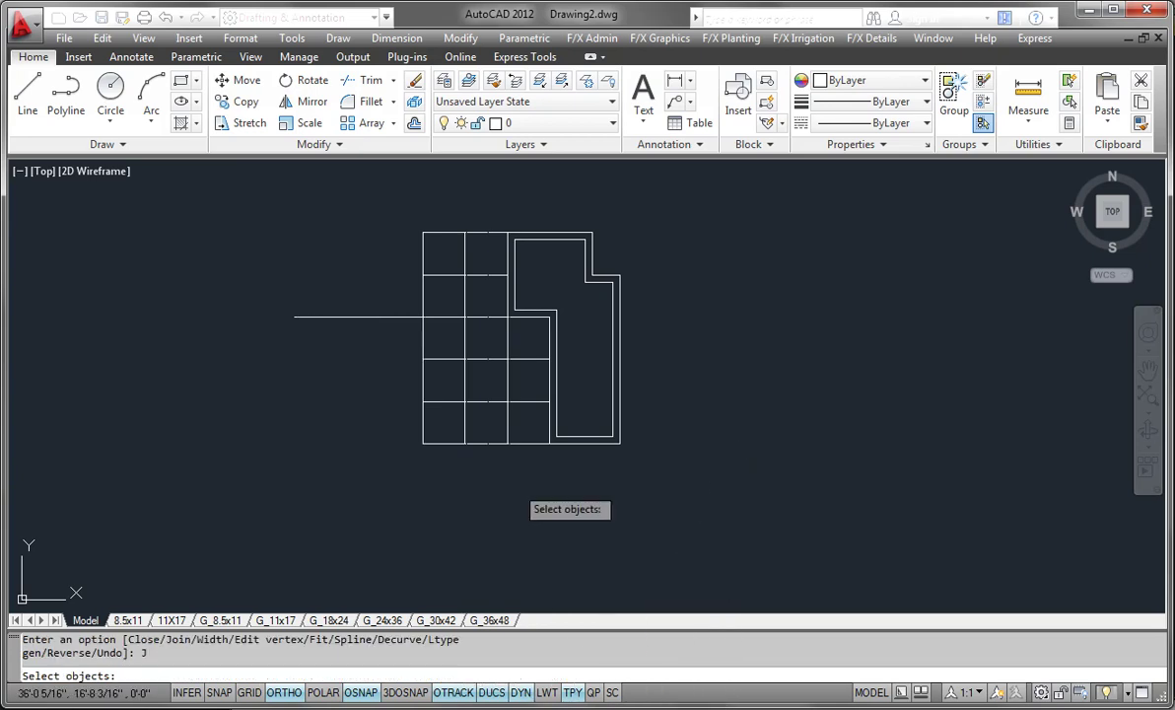
click(448, 443)
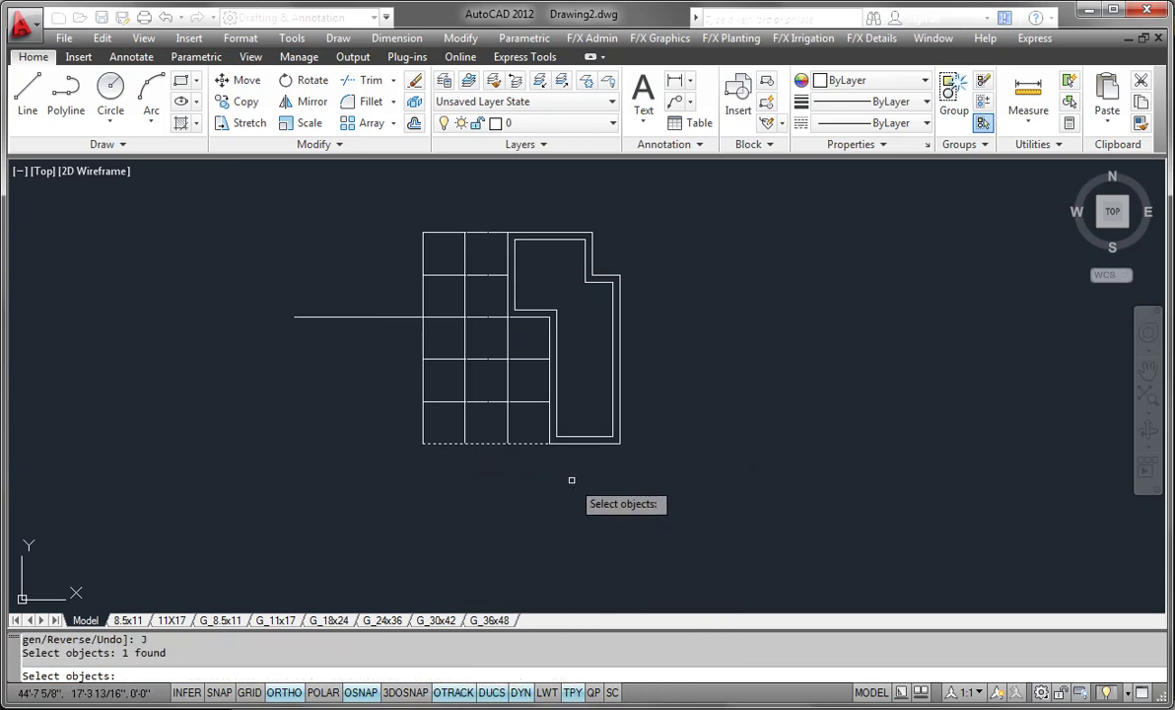
key(Return)
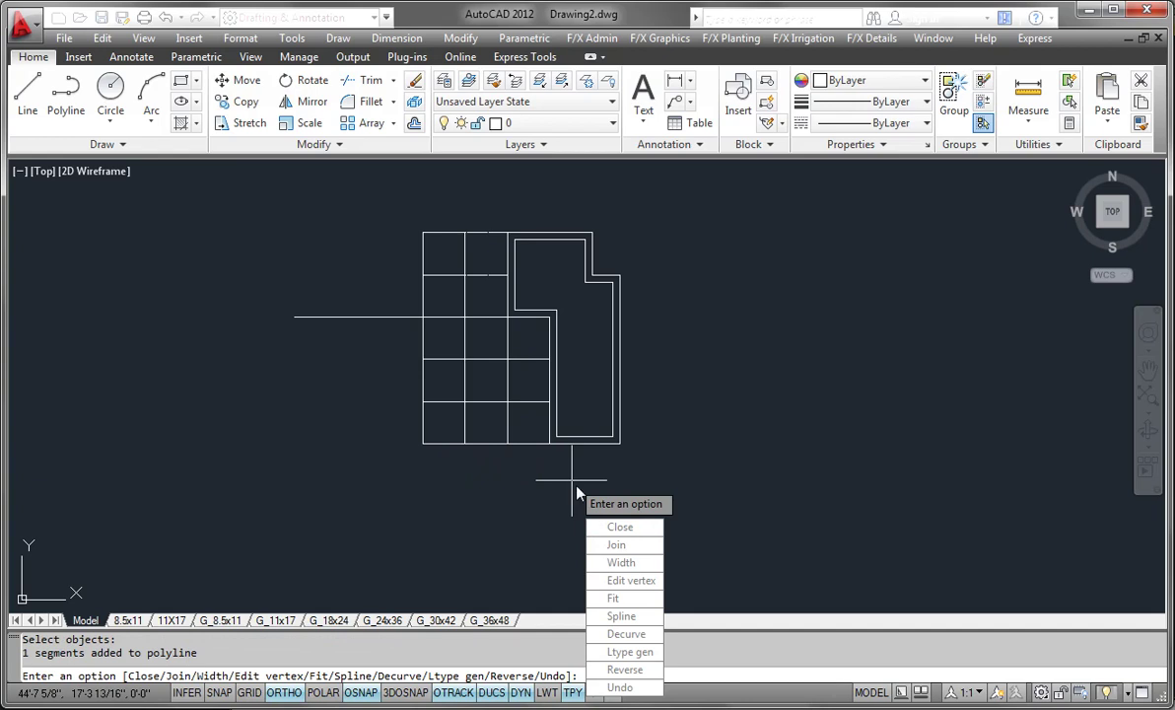
Try closing the joined wall polyline, reopen it, and finish the polyline edit
click(620, 527)
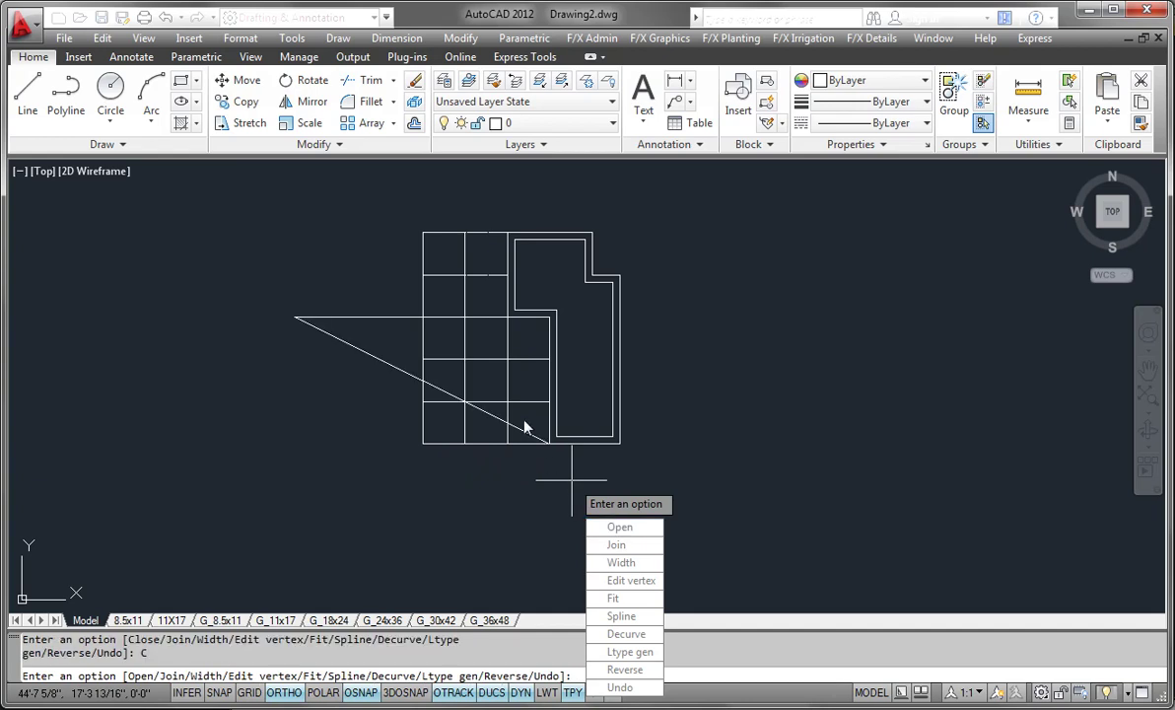
click(618, 526)
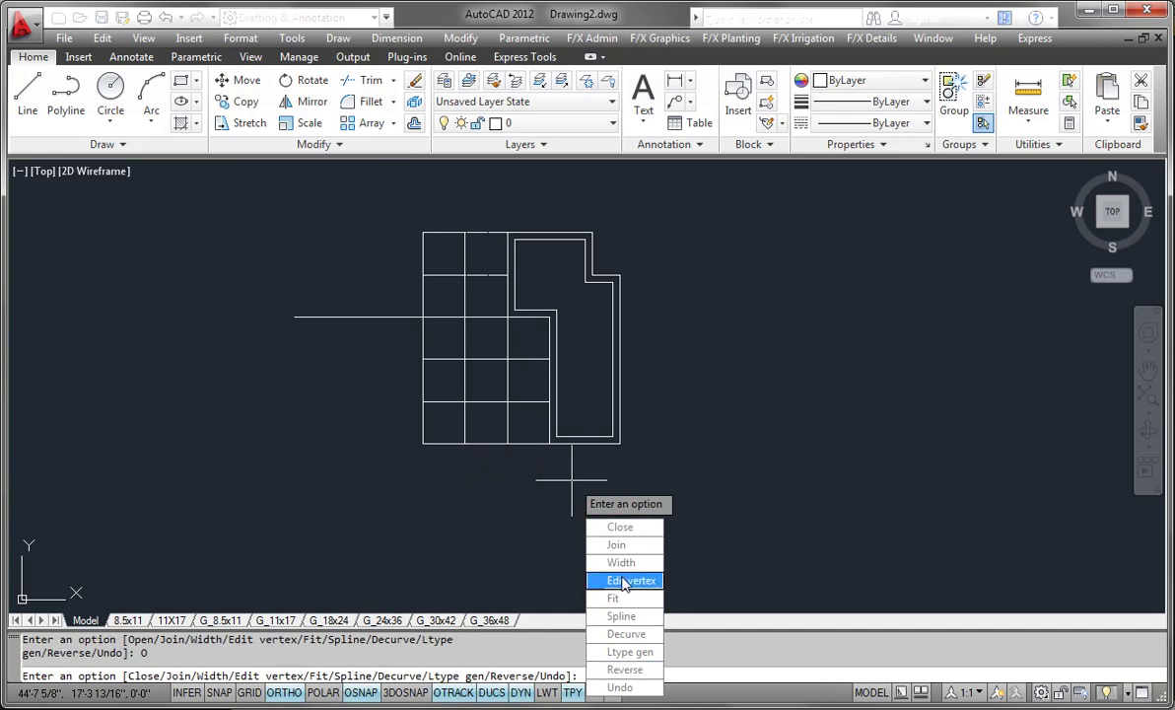
key(Return)
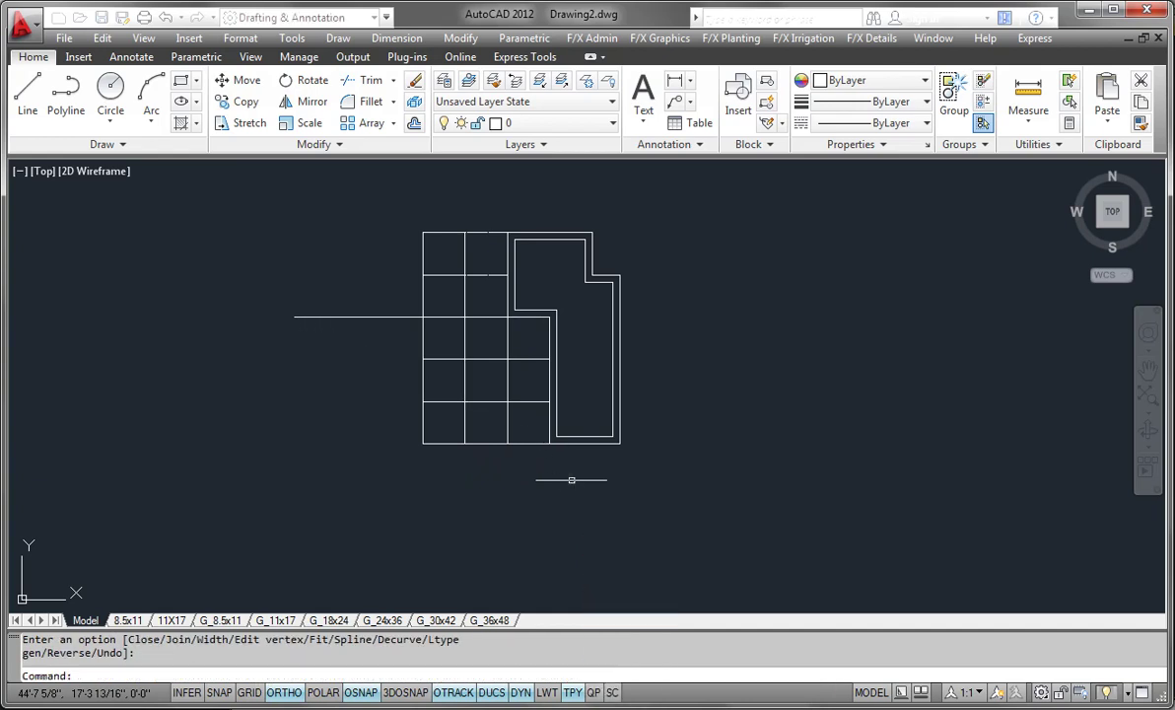
Check the extent of the joined wall polyline and compare it with the building walls in the Entry Plaza PDF in Acrobat
click(523, 444)
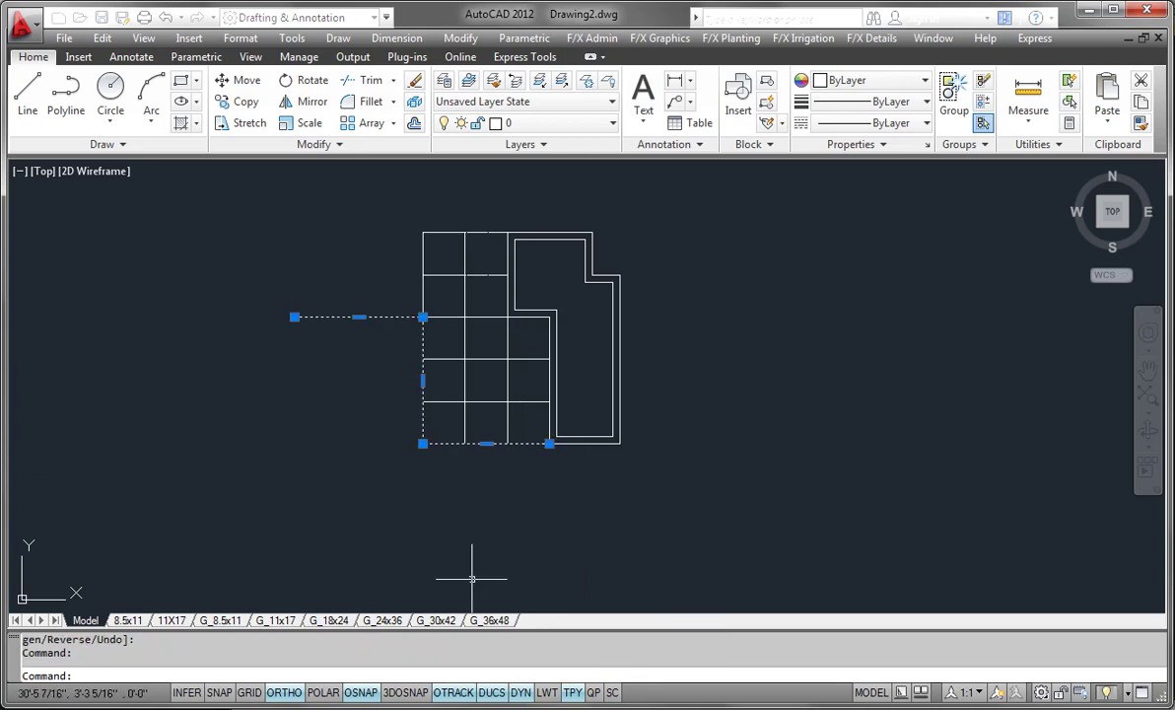
key(alt+Tab)
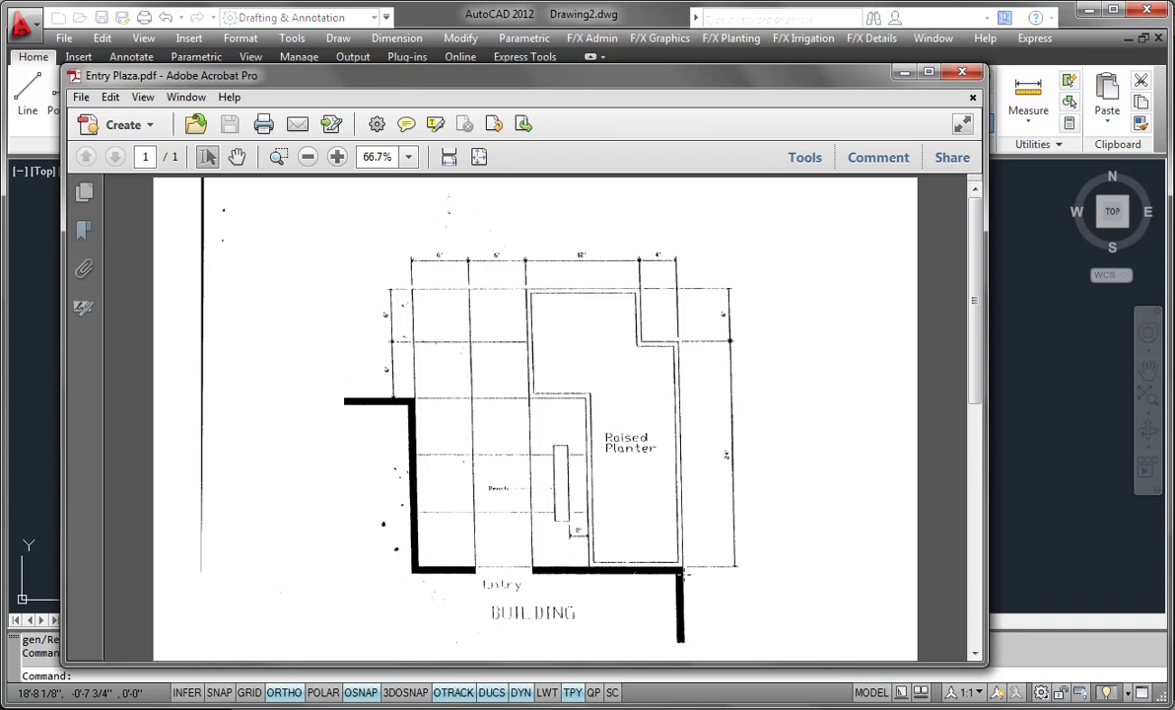
click(475, 18)
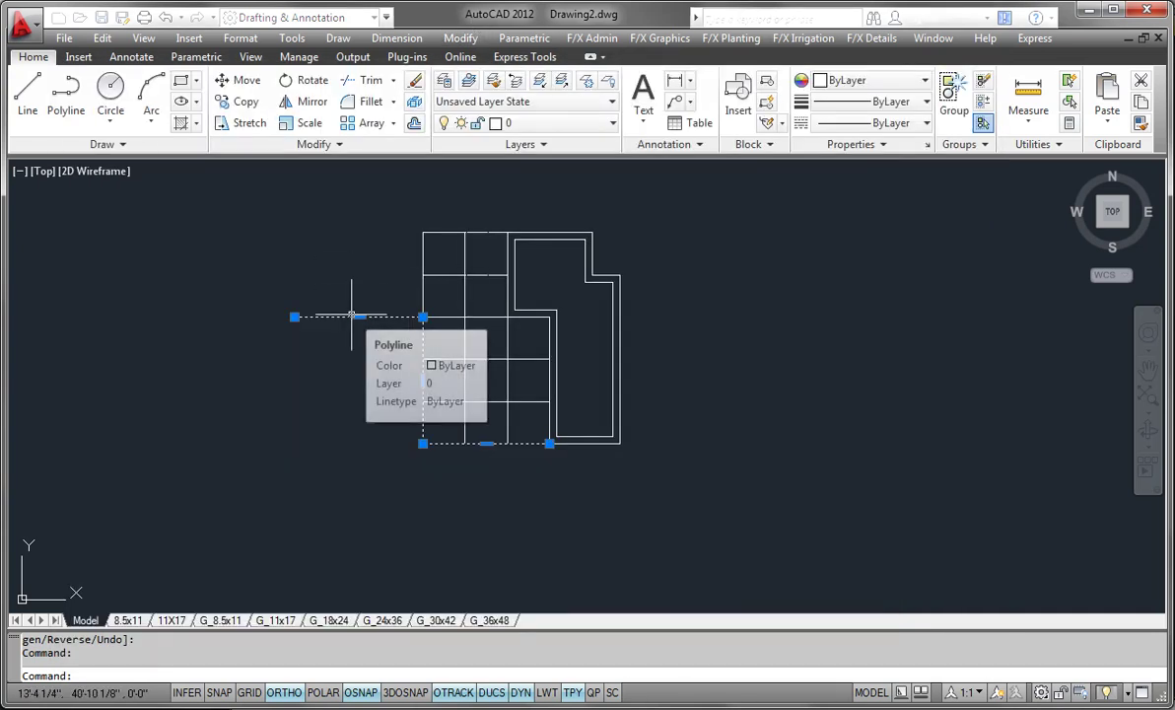
key(Escape)
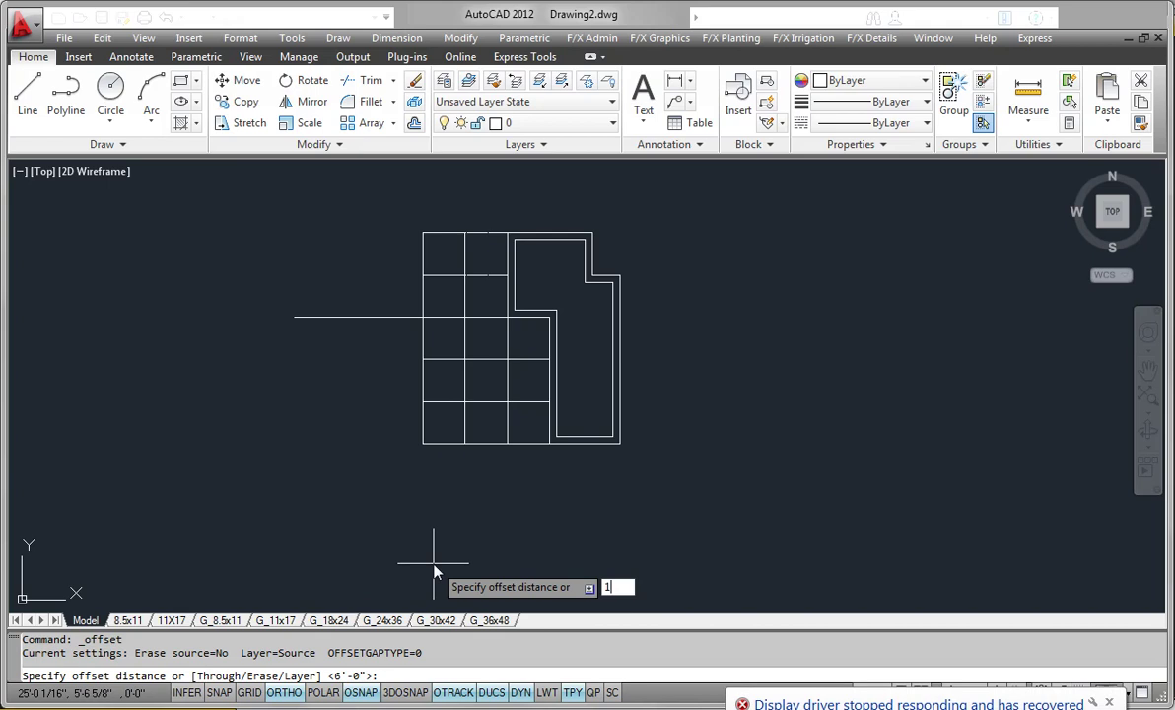
Offset the building wall polyline 1' toward the lower left, away from the paving grid
text(1')
key(Return)
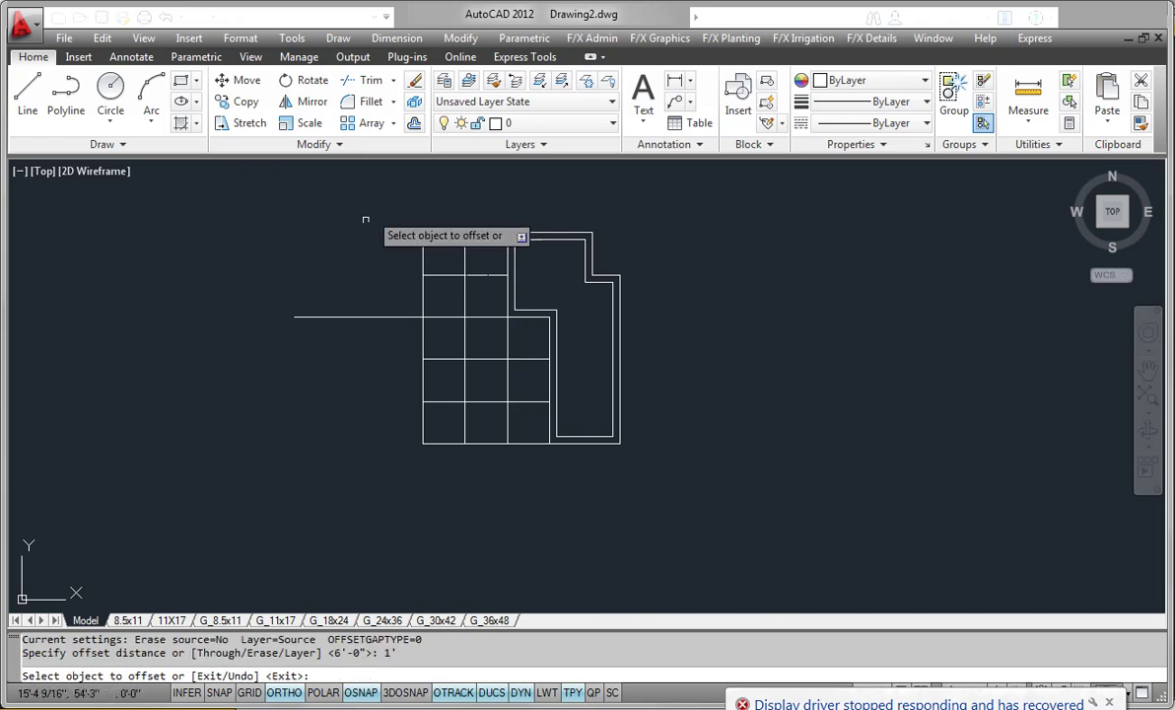
click(359, 316)
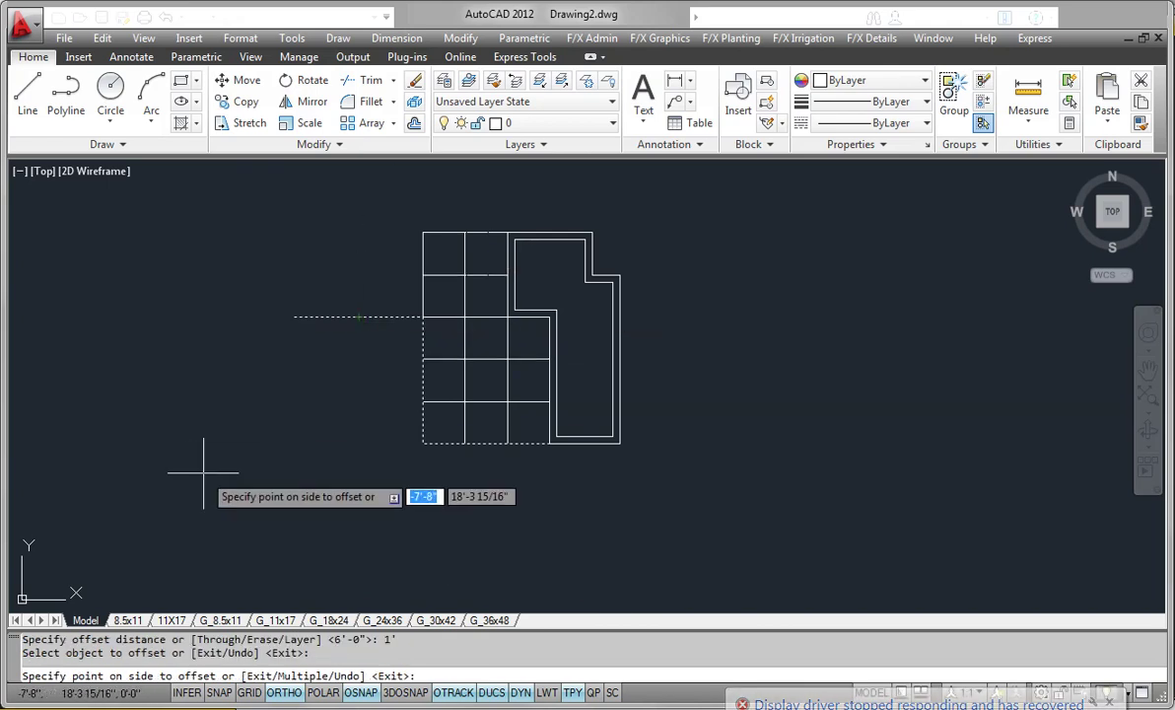
click(203, 472)
key(Escape)
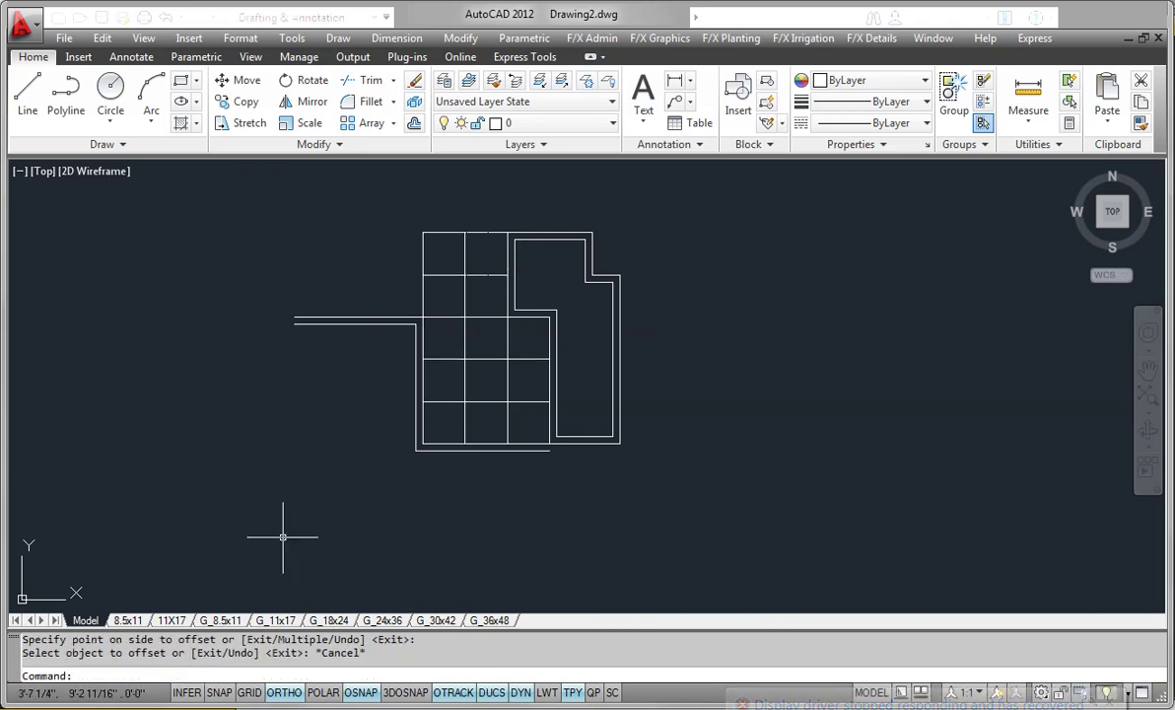
Stretch the right end of the offset wall polyline to align with the planter's outer right edge, making its bottom segment 29'-0" long
click(550, 454)
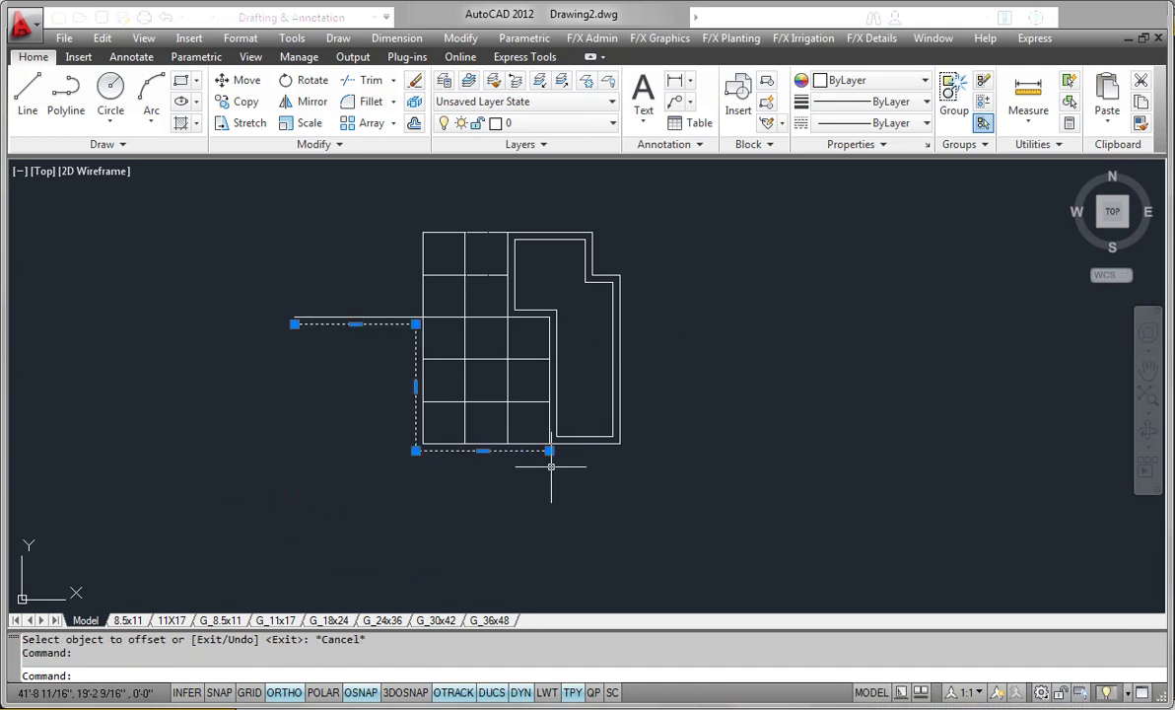
click(549, 451)
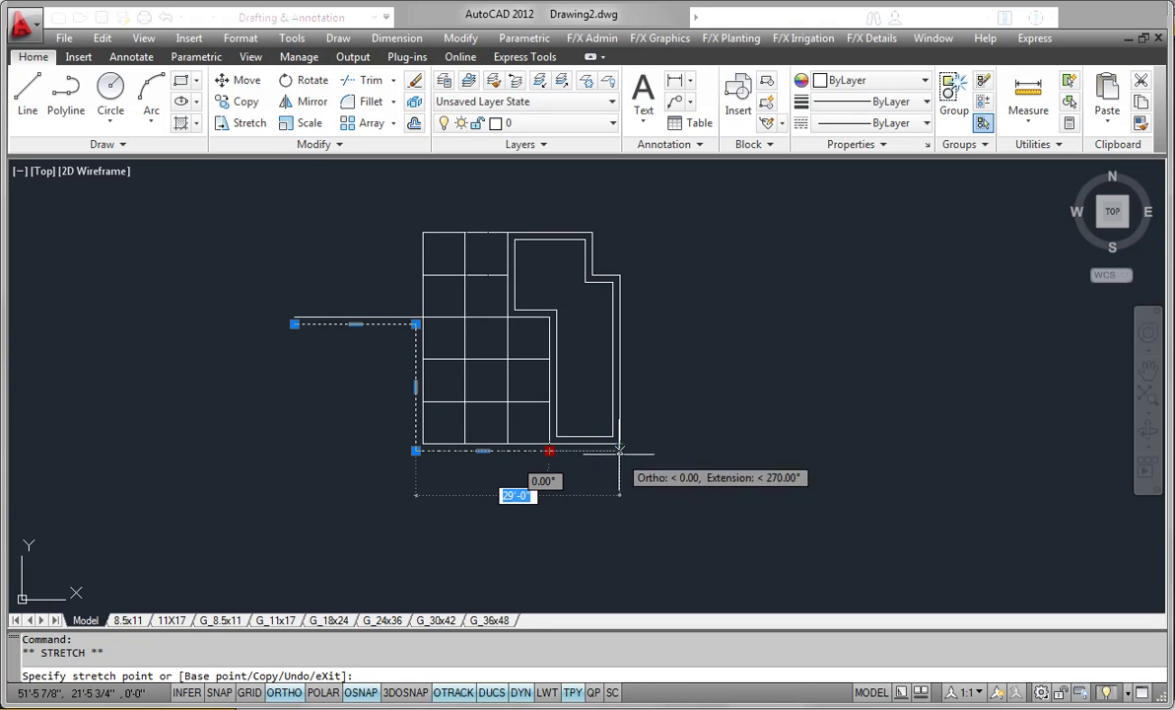
click(619, 451)
key(Escape)
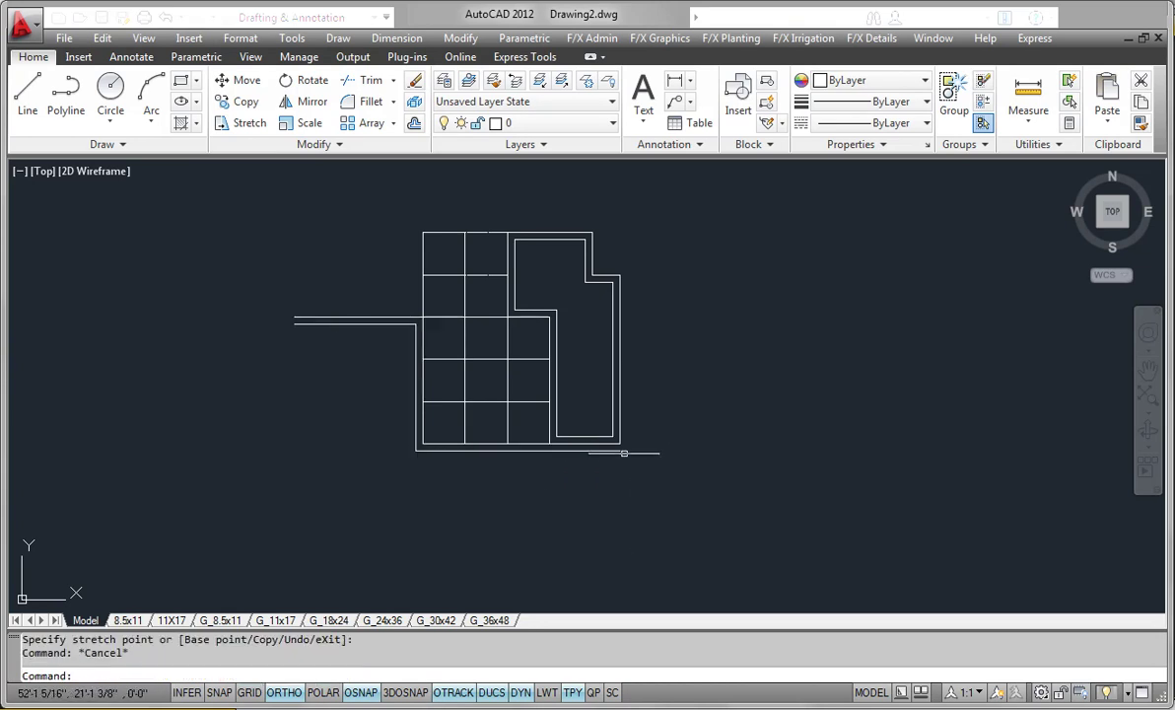
Draw a vertical line straight down from the planter's outer lower-right corner, past the end of the offset building wall
text(z)
key(Return)
text(w)
key(Return)
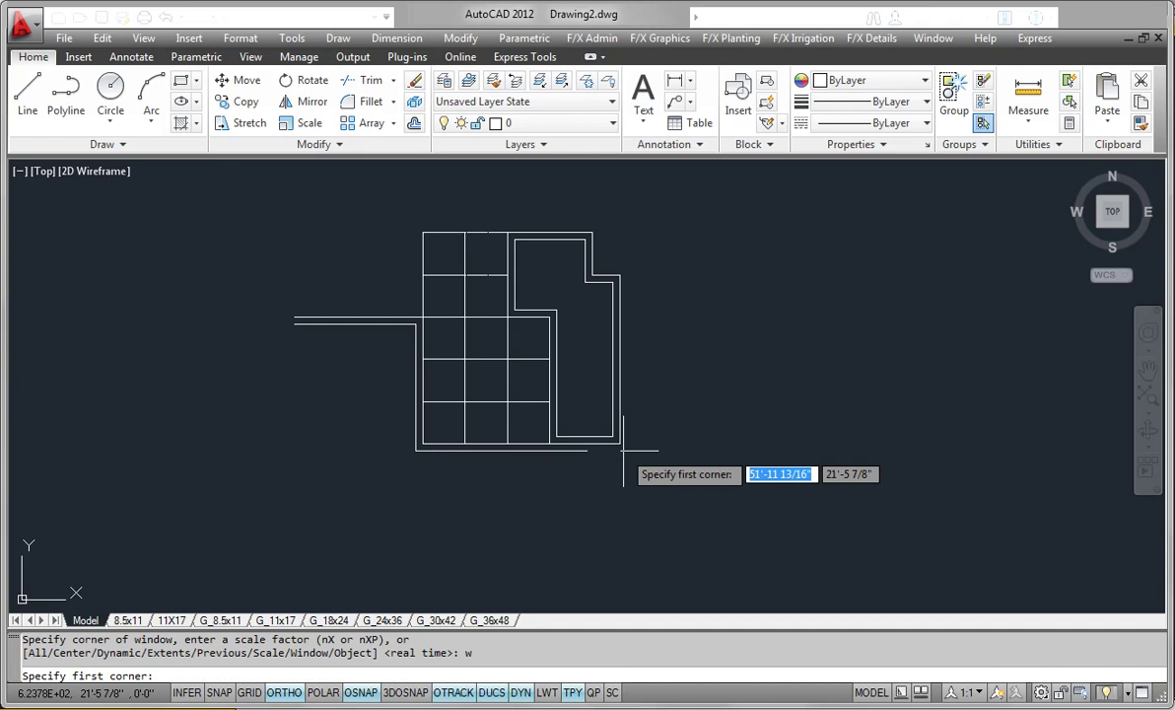
click(419, 380)
click(688, 548)
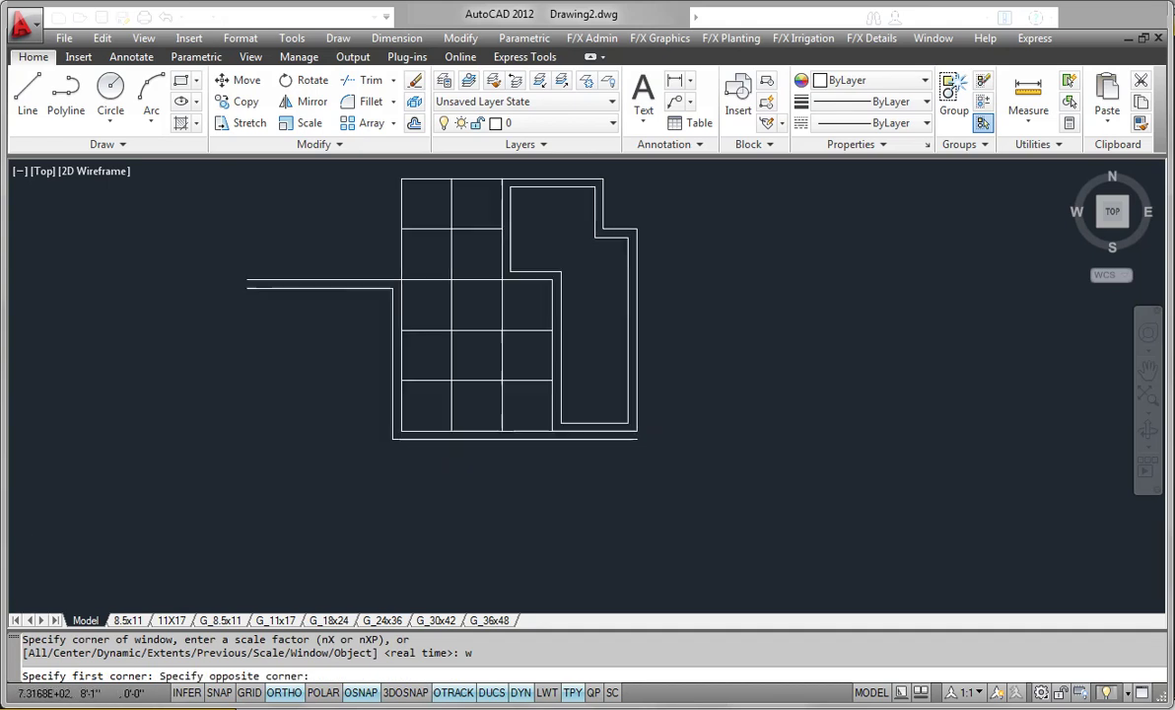
text(L)
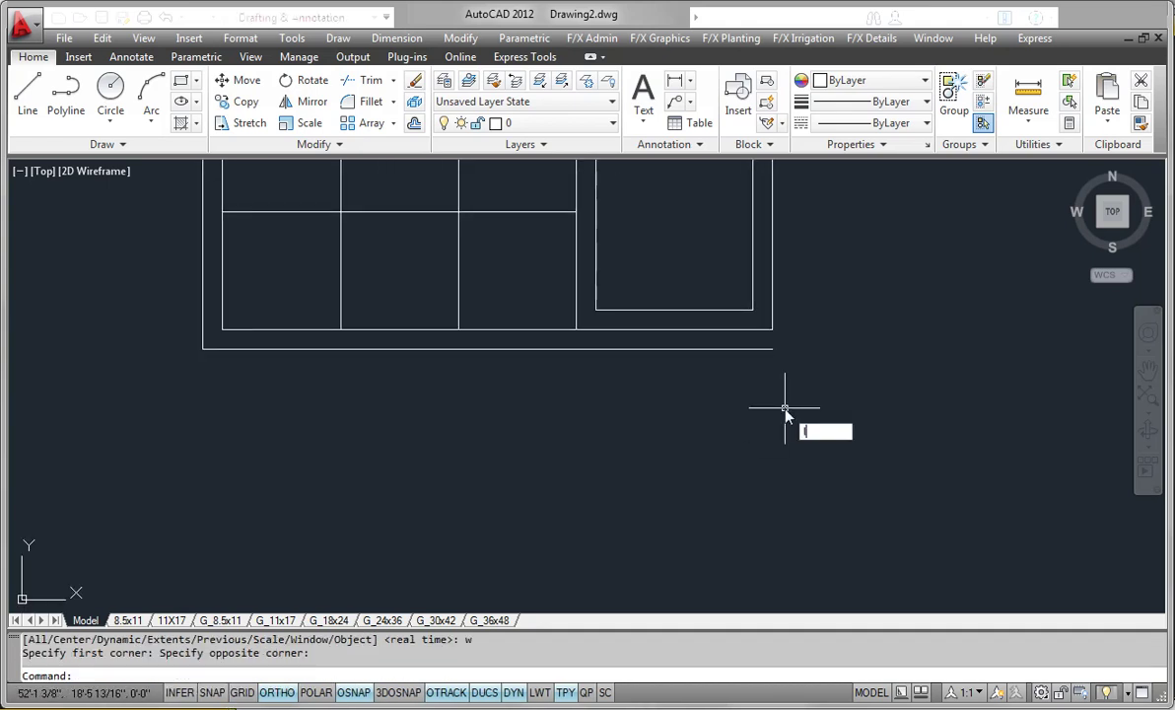
key(Return)
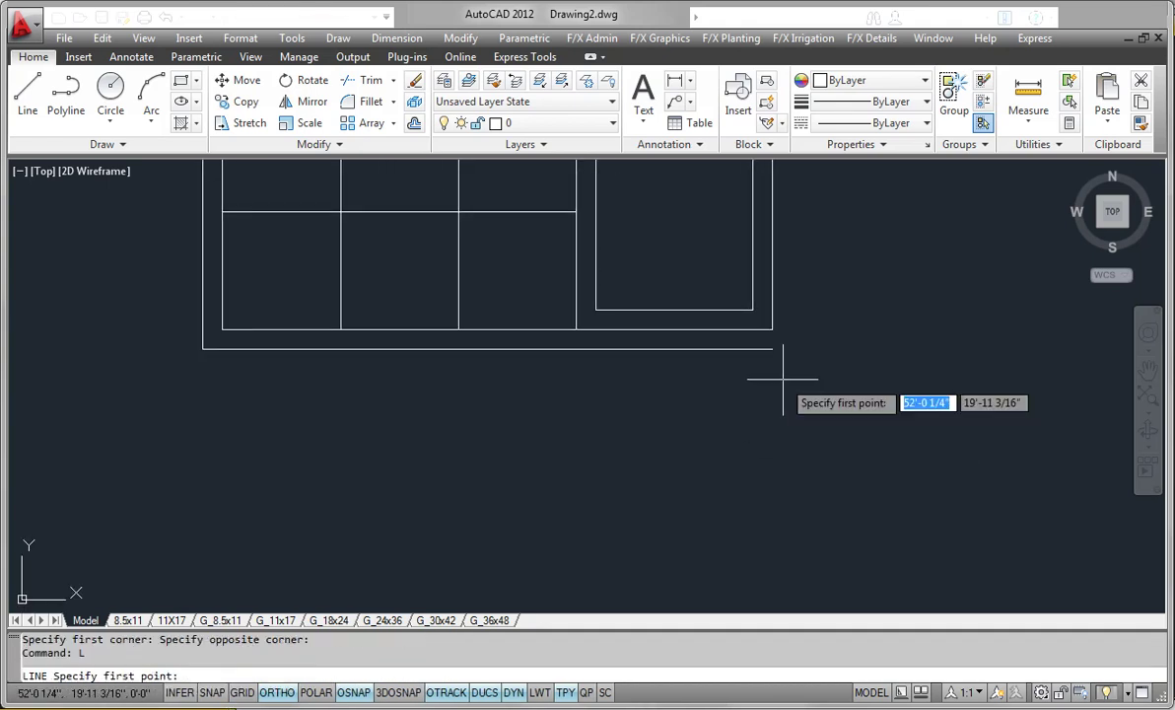
click(773, 329)
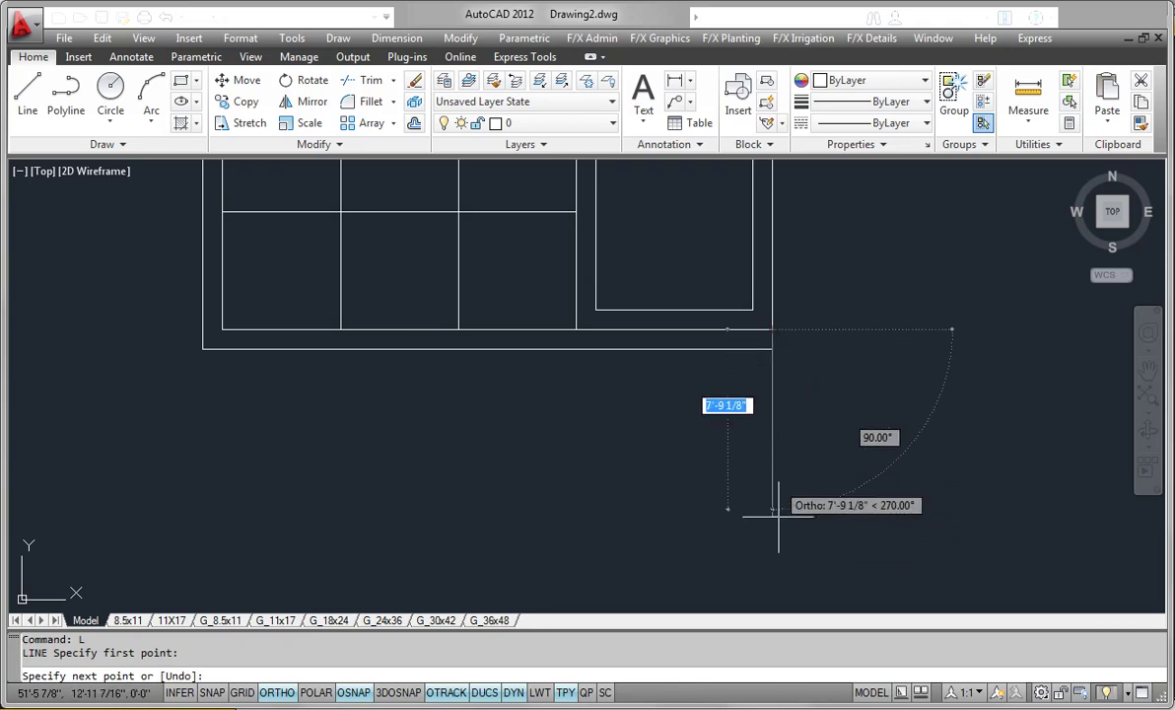
click(773, 566)
key(Return)
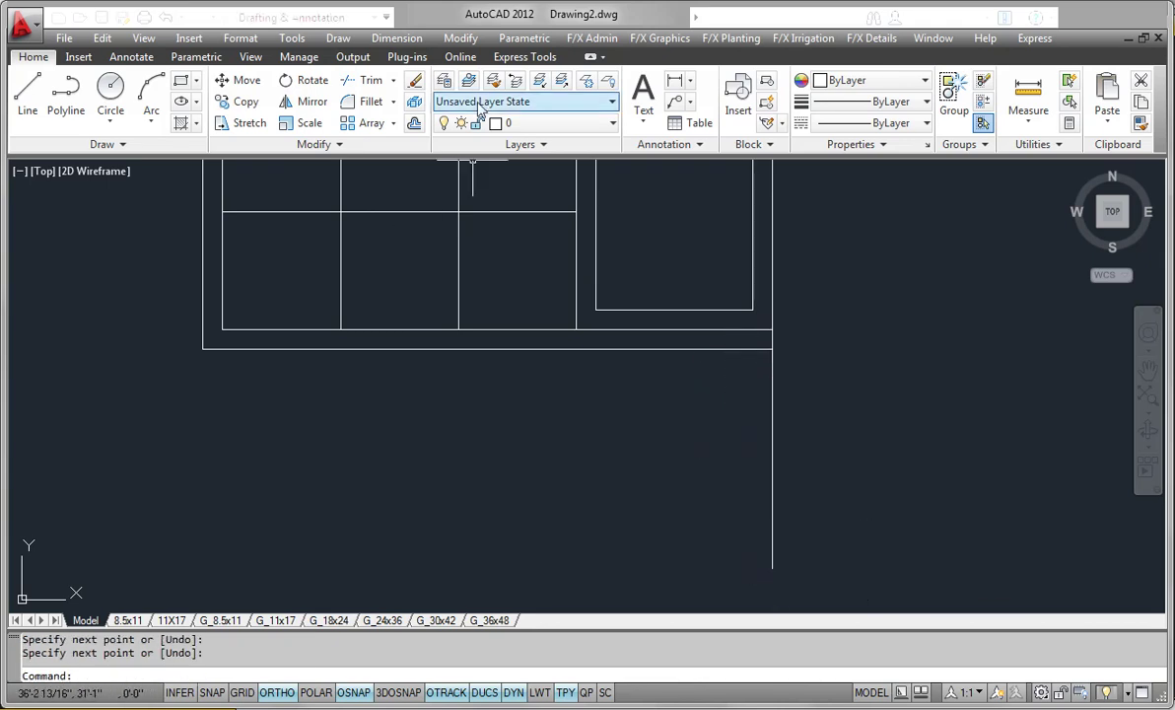
Offset the new vertical wall line 1'-0" to its left to form the second wall face
click(416, 125)
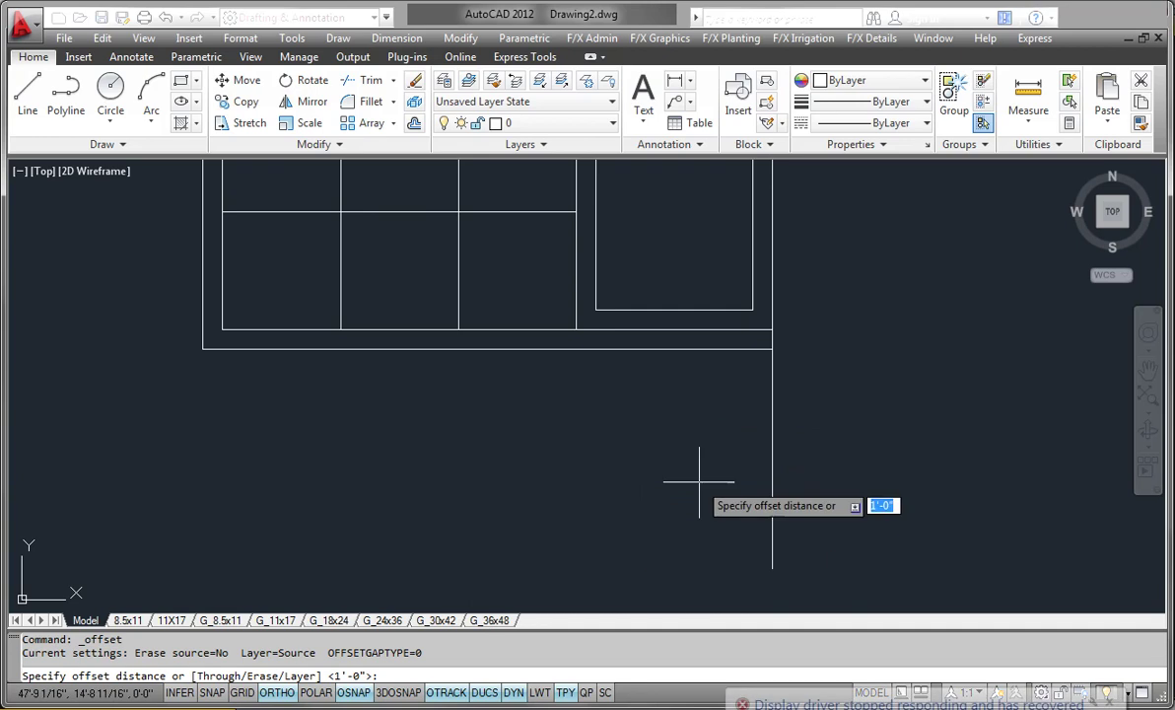
key(Return)
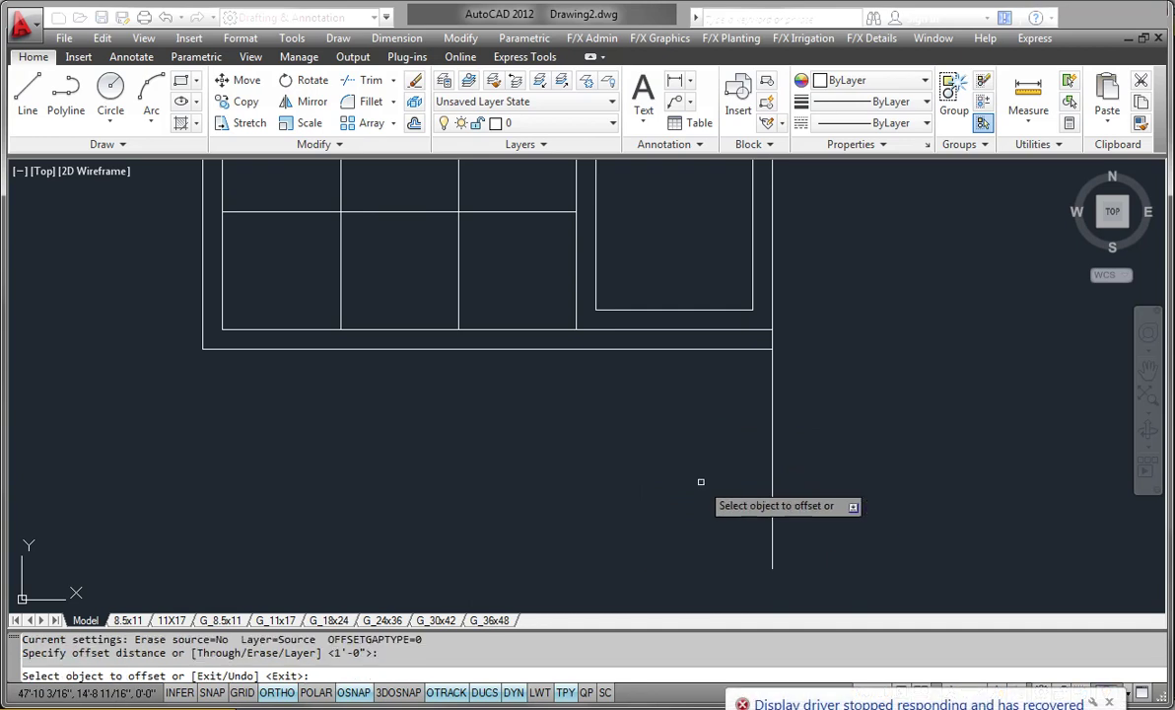
click(771, 487)
click(639, 472)
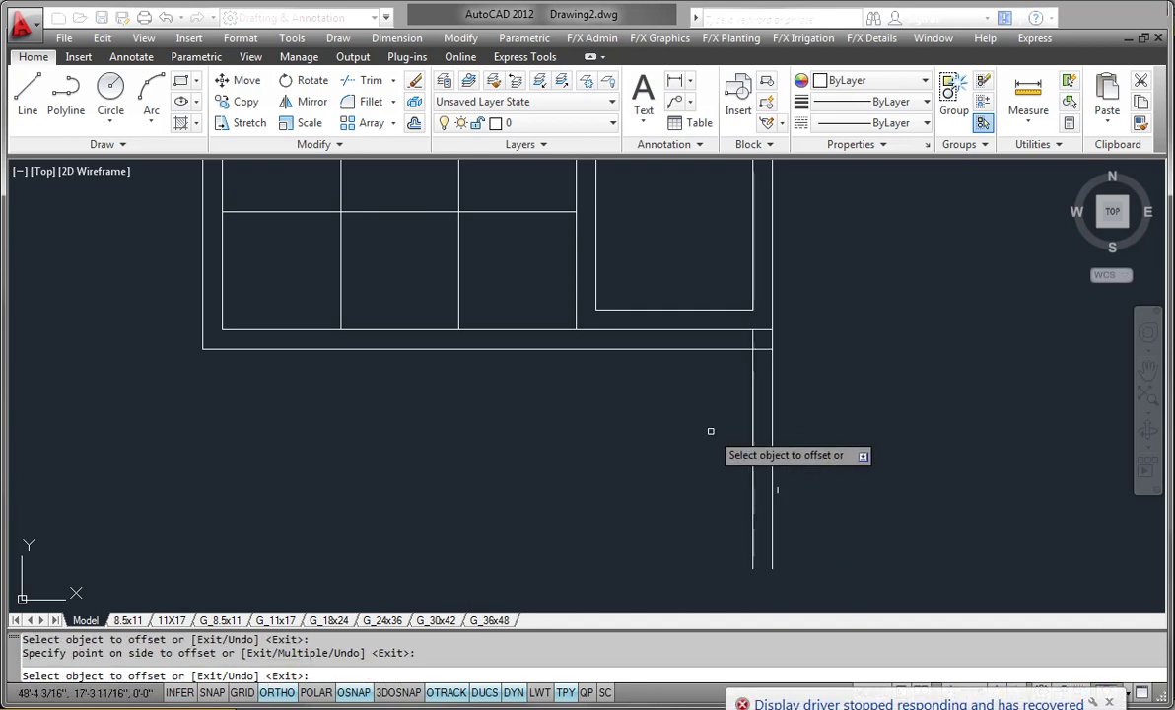
key(Return)
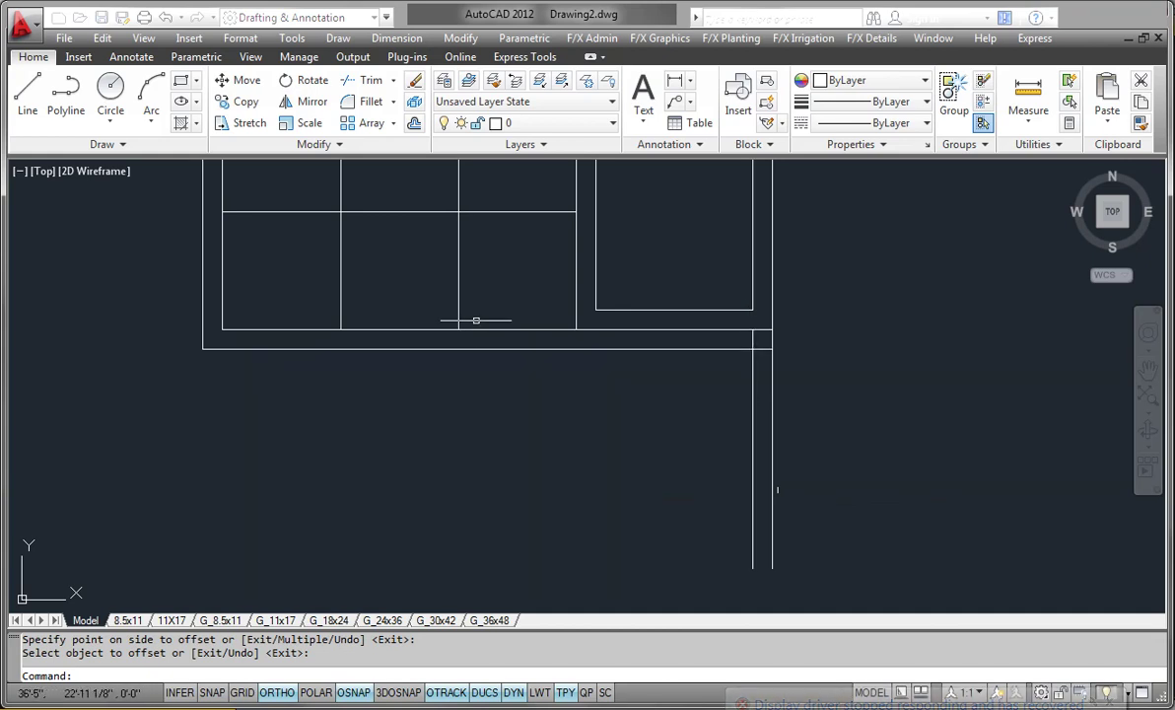
click(537, 371)
text(1)
key(Return)
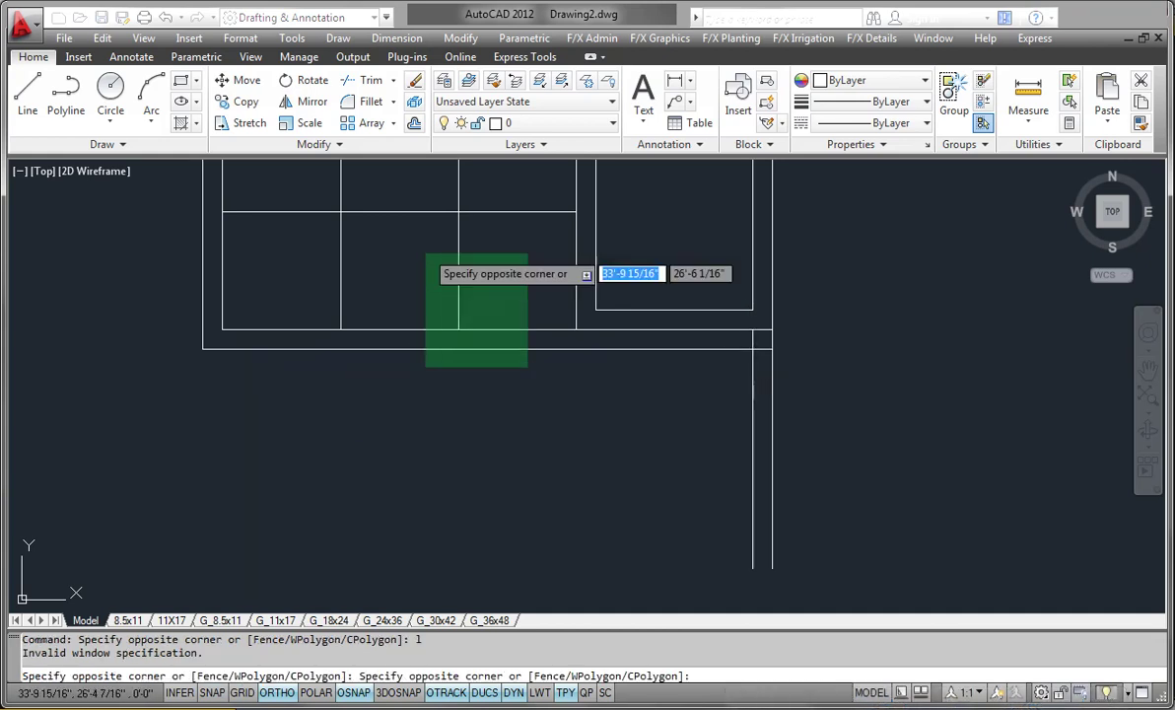
key(Escape)
Start a new line with the Line command
click(28, 94)
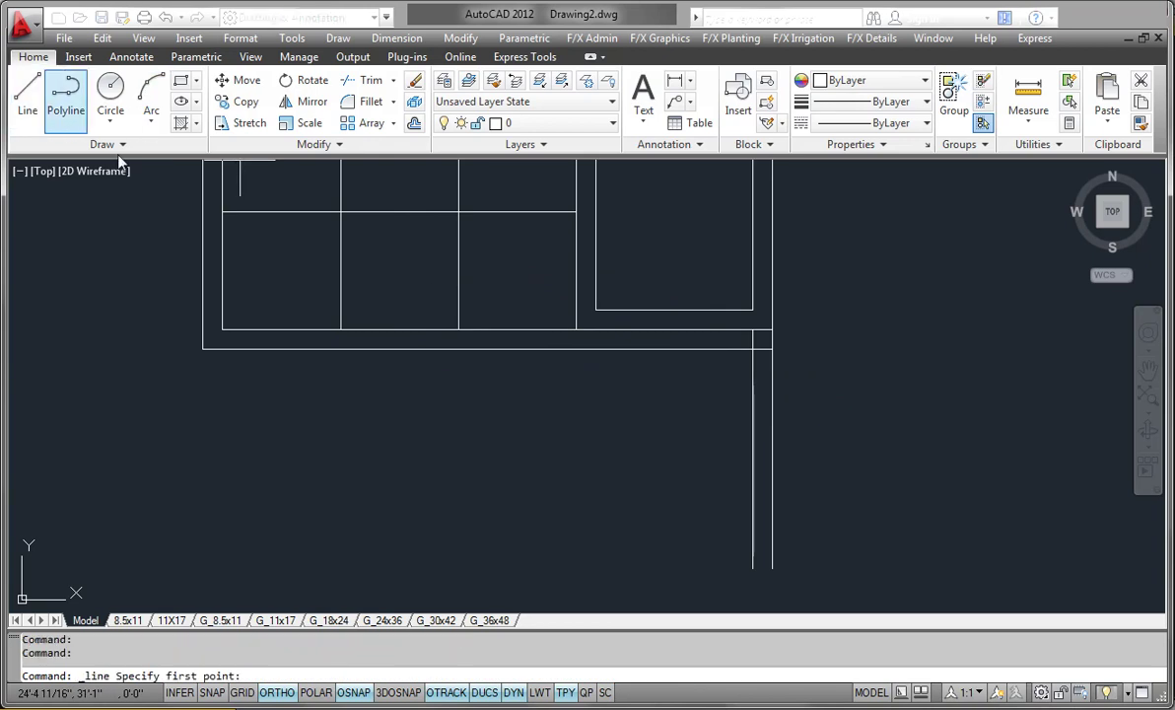